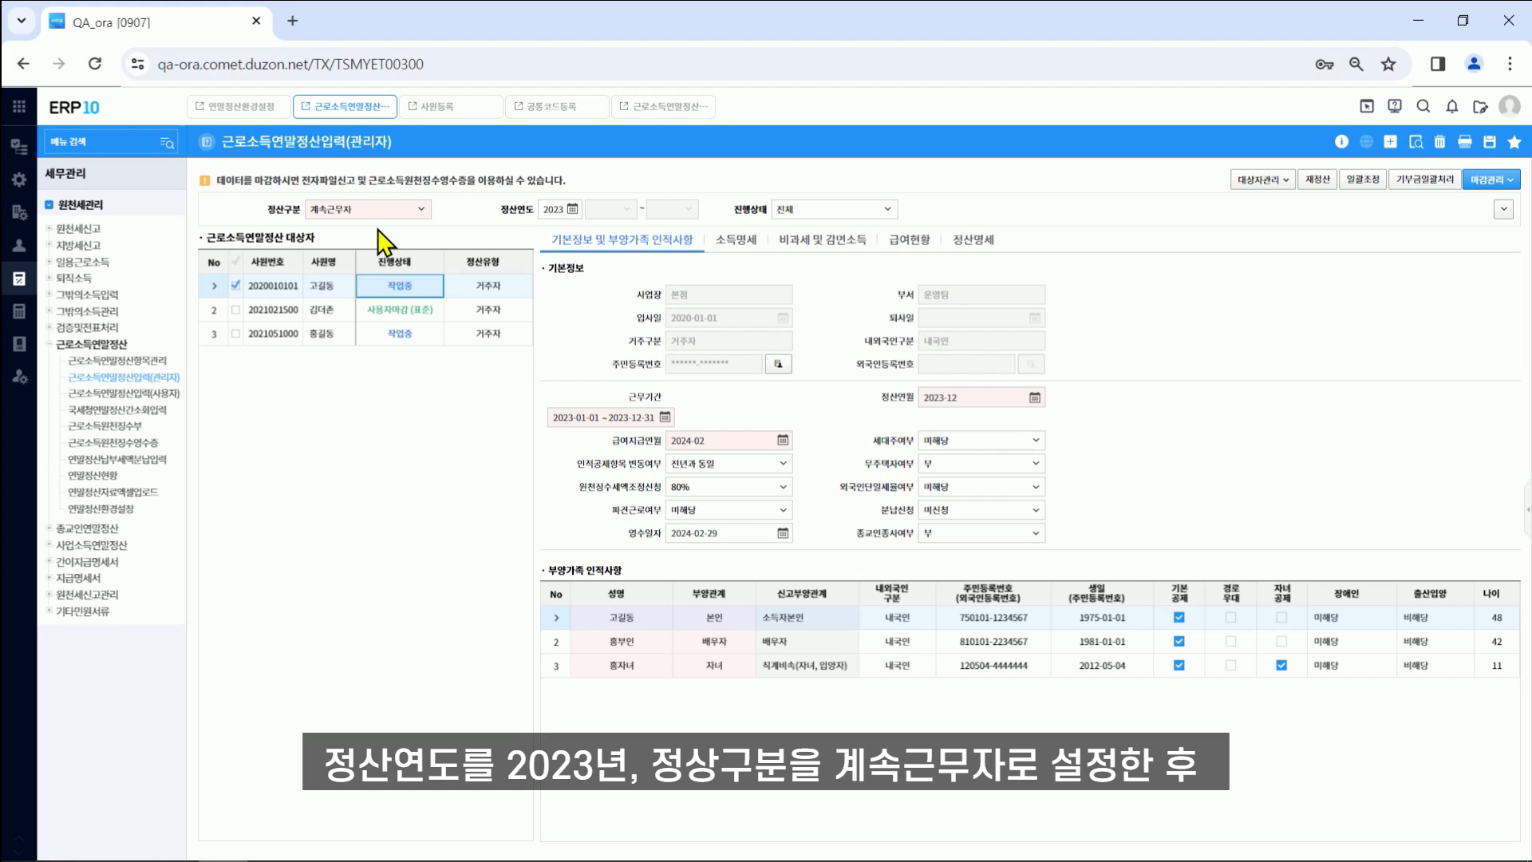
# Step: Open the 대상자관리 options for the 2023 continuing-employee (계속근무자) settlement targets
pyautogui.click(1263, 180)
pyautogui.click(1259, 203)
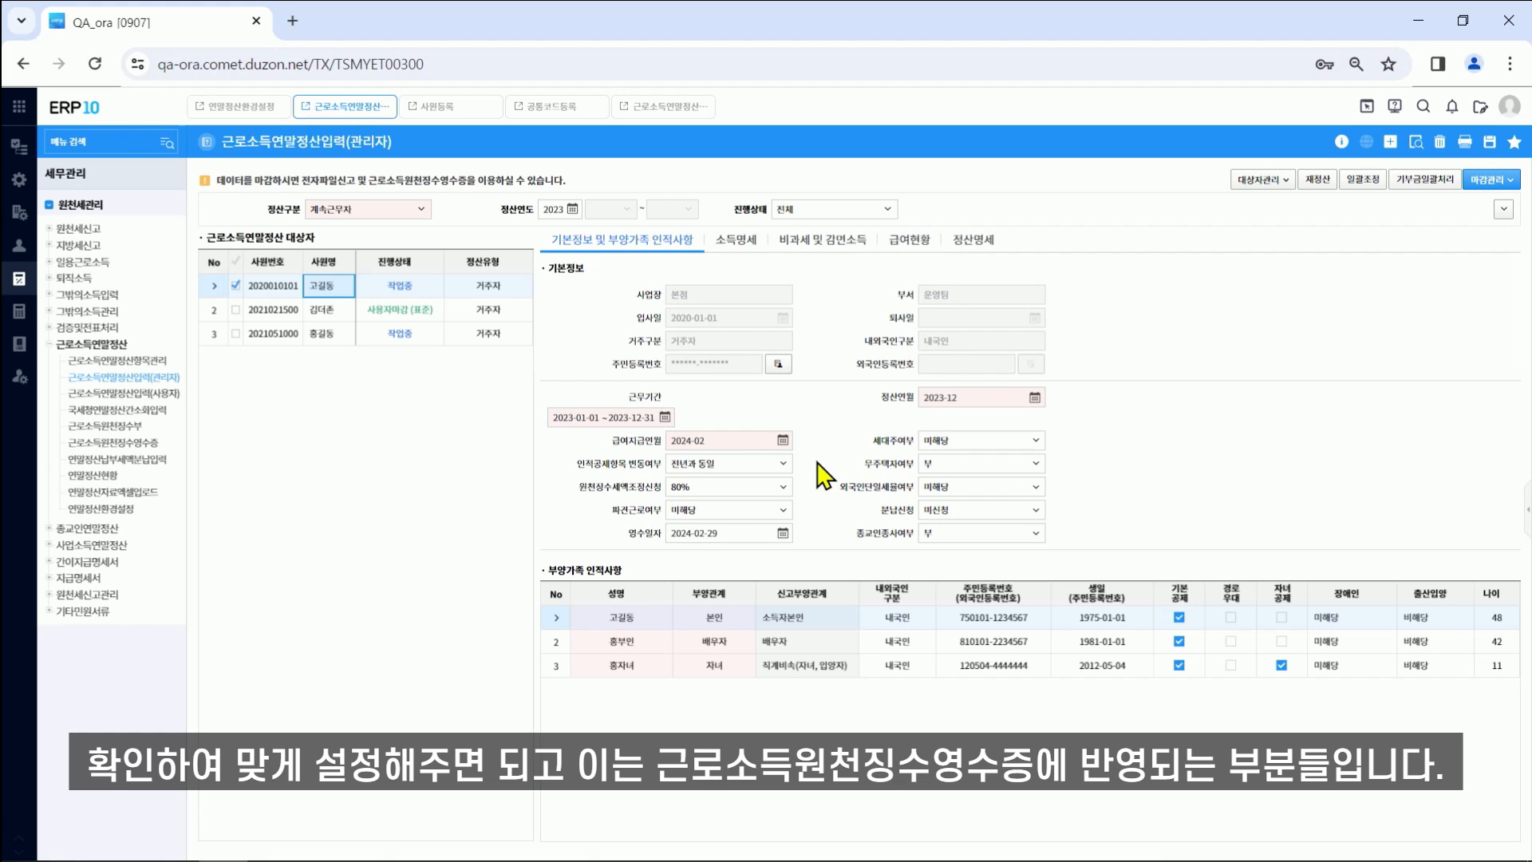
# Step: Select the employee's own entry among the dependents, then go to the employee registration family list
pyautogui.click(671, 731)
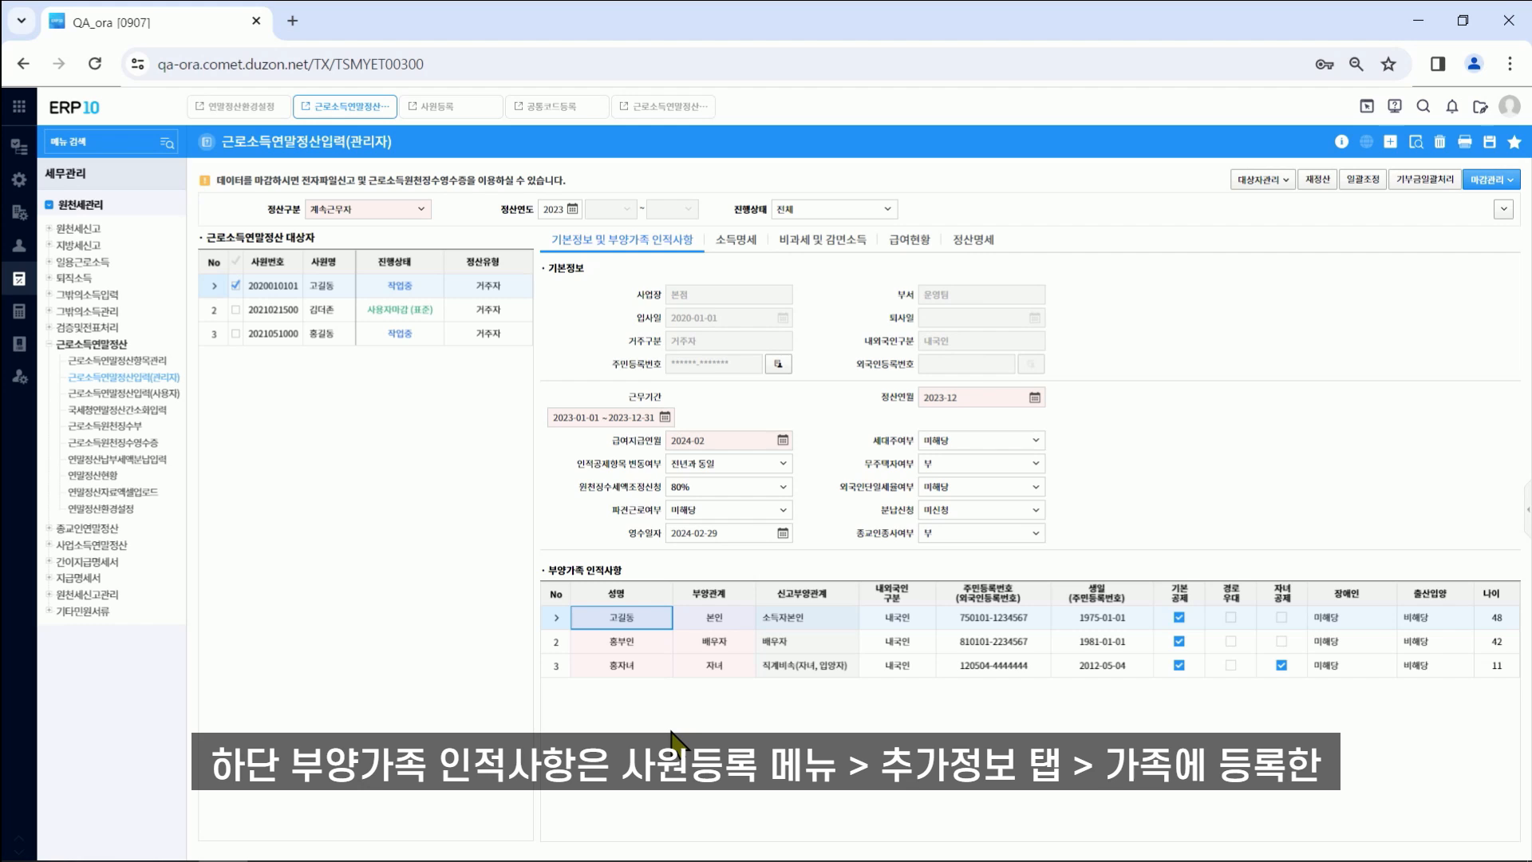
pyautogui.click(457, 110)
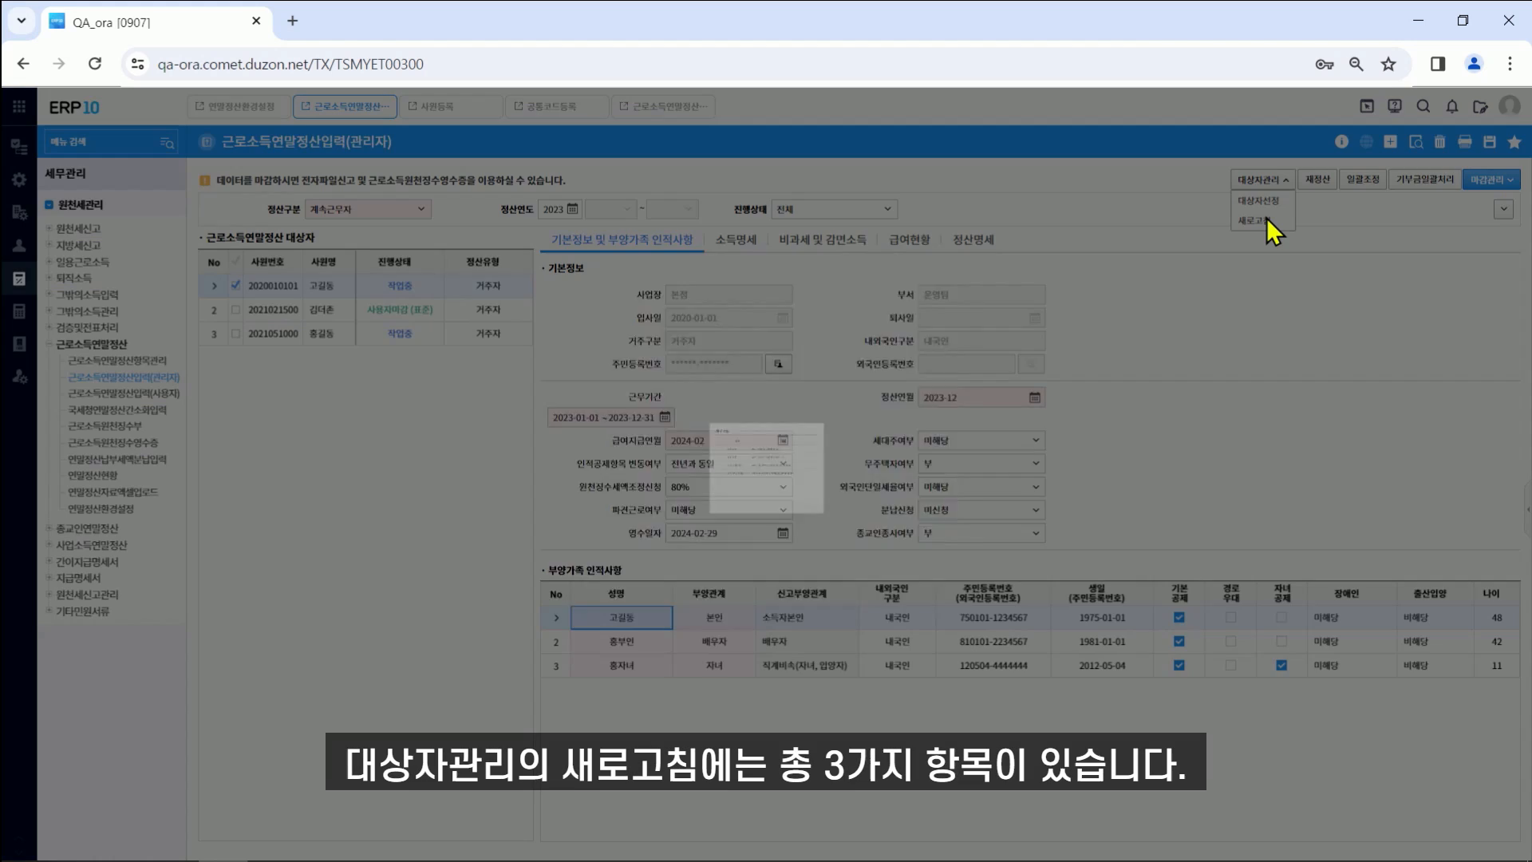
# Step: Back on the settlement page, tick the earned-income reload refresh option, then close without applying
pyautogui.click(1267, 221)
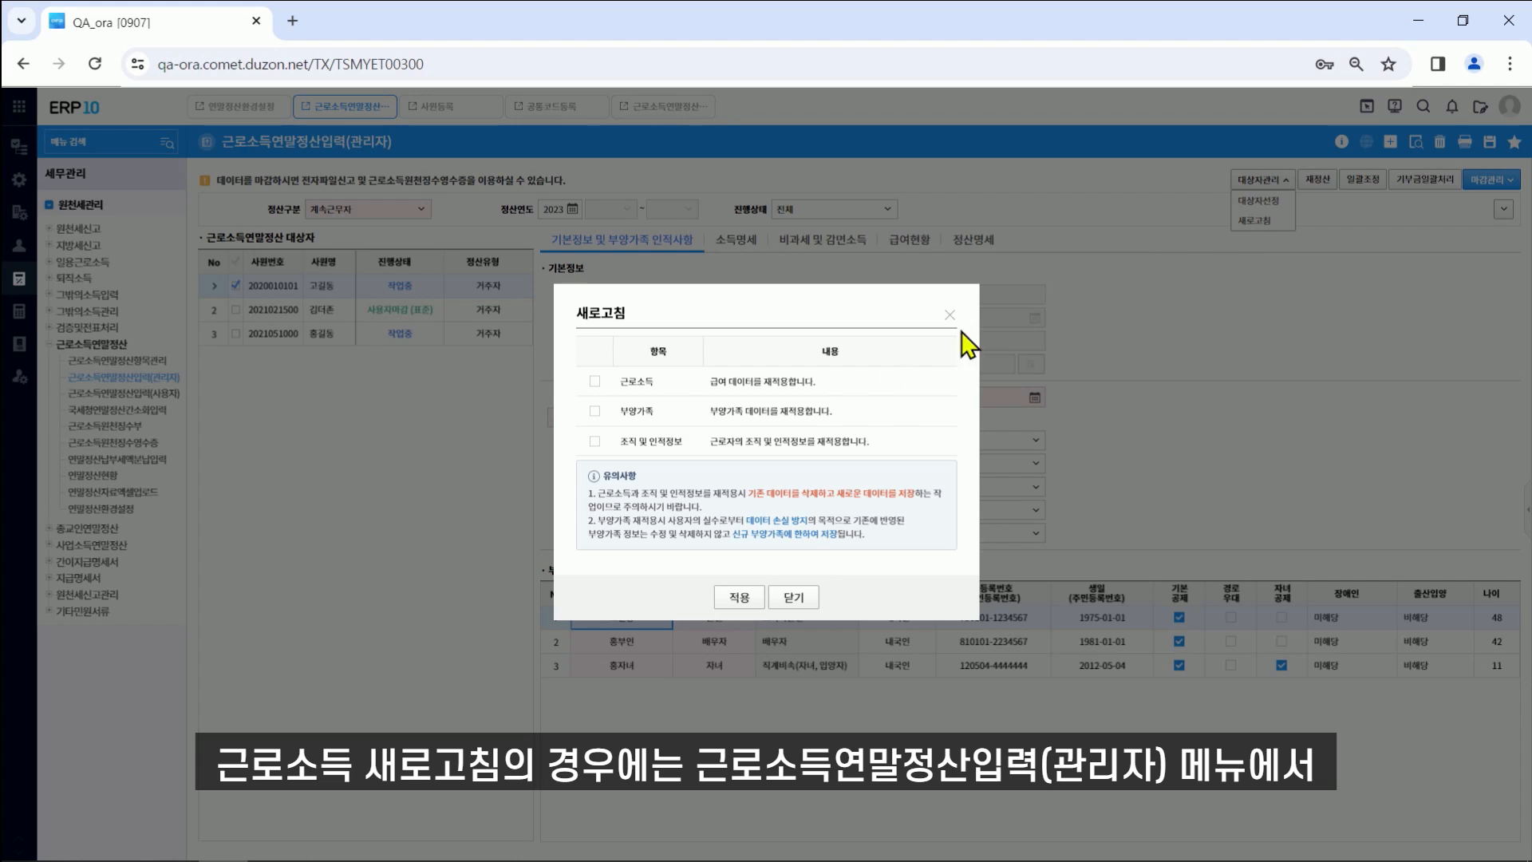
pyautogui.click(596, 382)
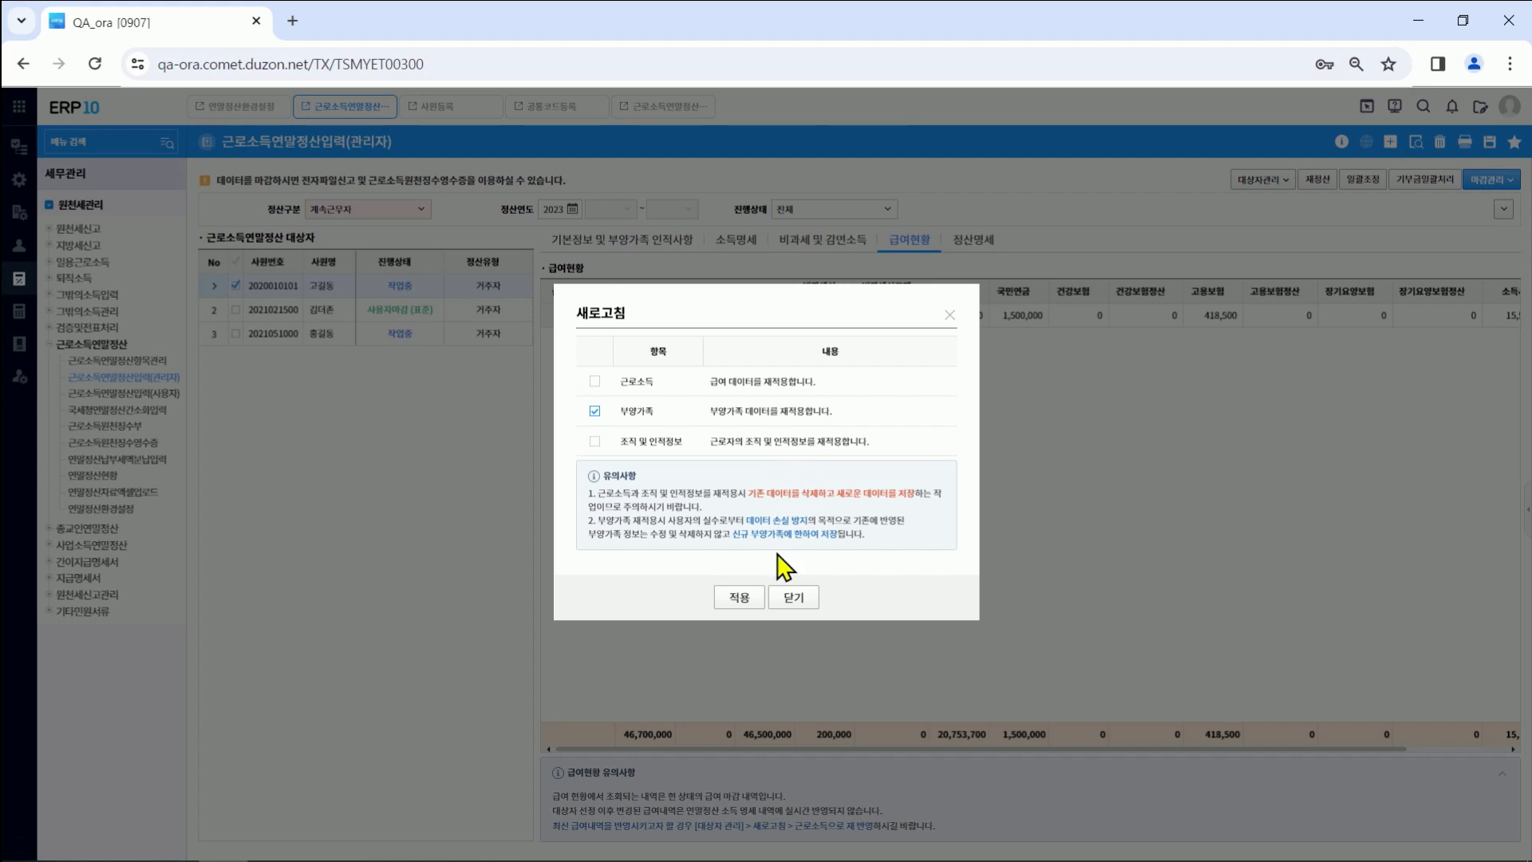
pyautogui.click(790, 600)
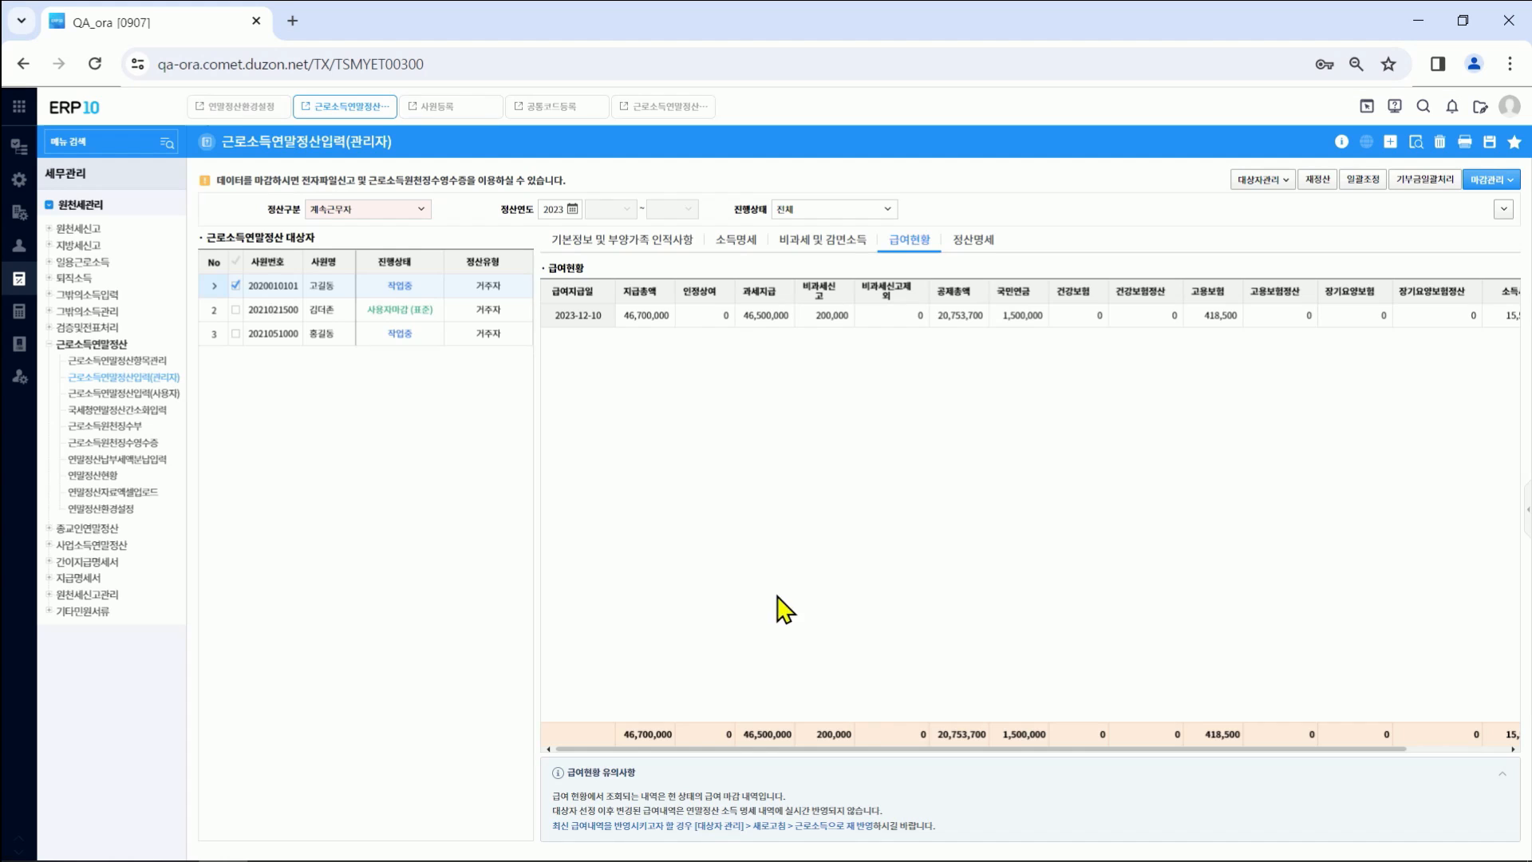
pyautogui.click(443, 109)
pyautogui.click(1420, 143)
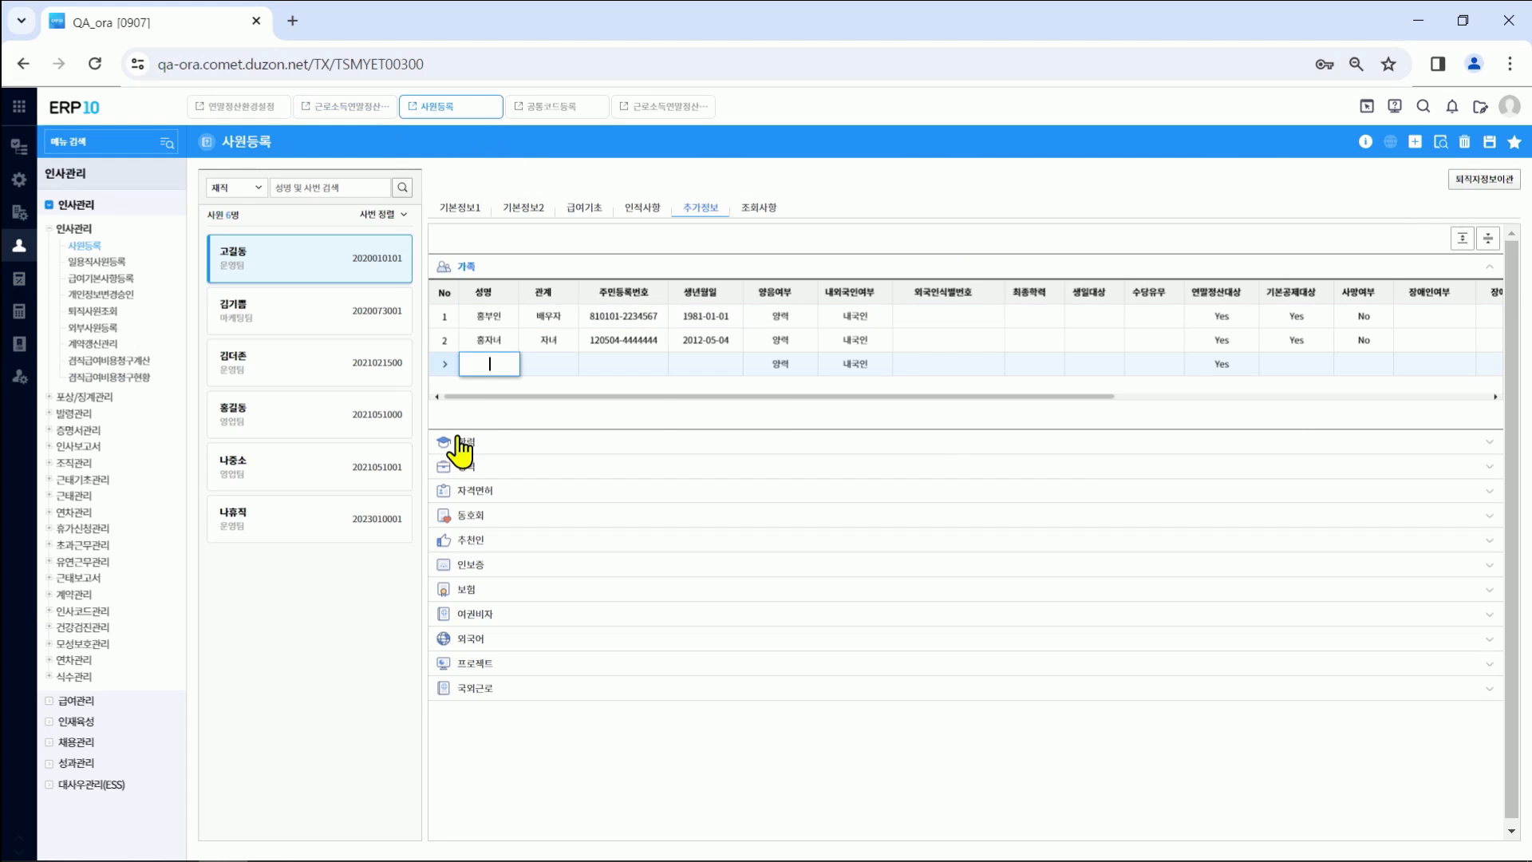
pyautogui.write('ㅎ')
pyautogui.press('Tab')
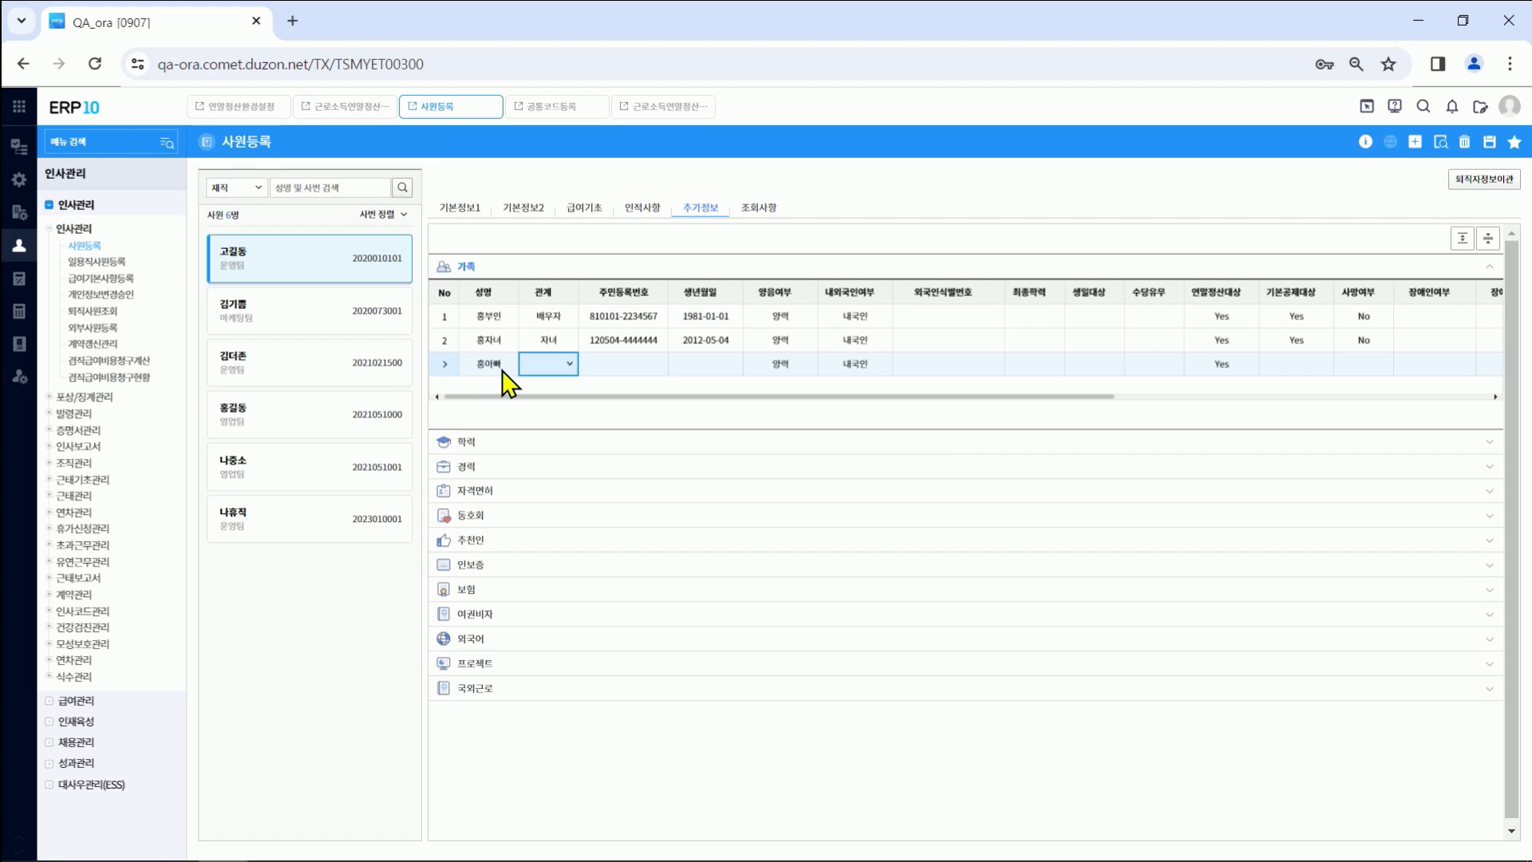
pyautogui.click(571, 364)
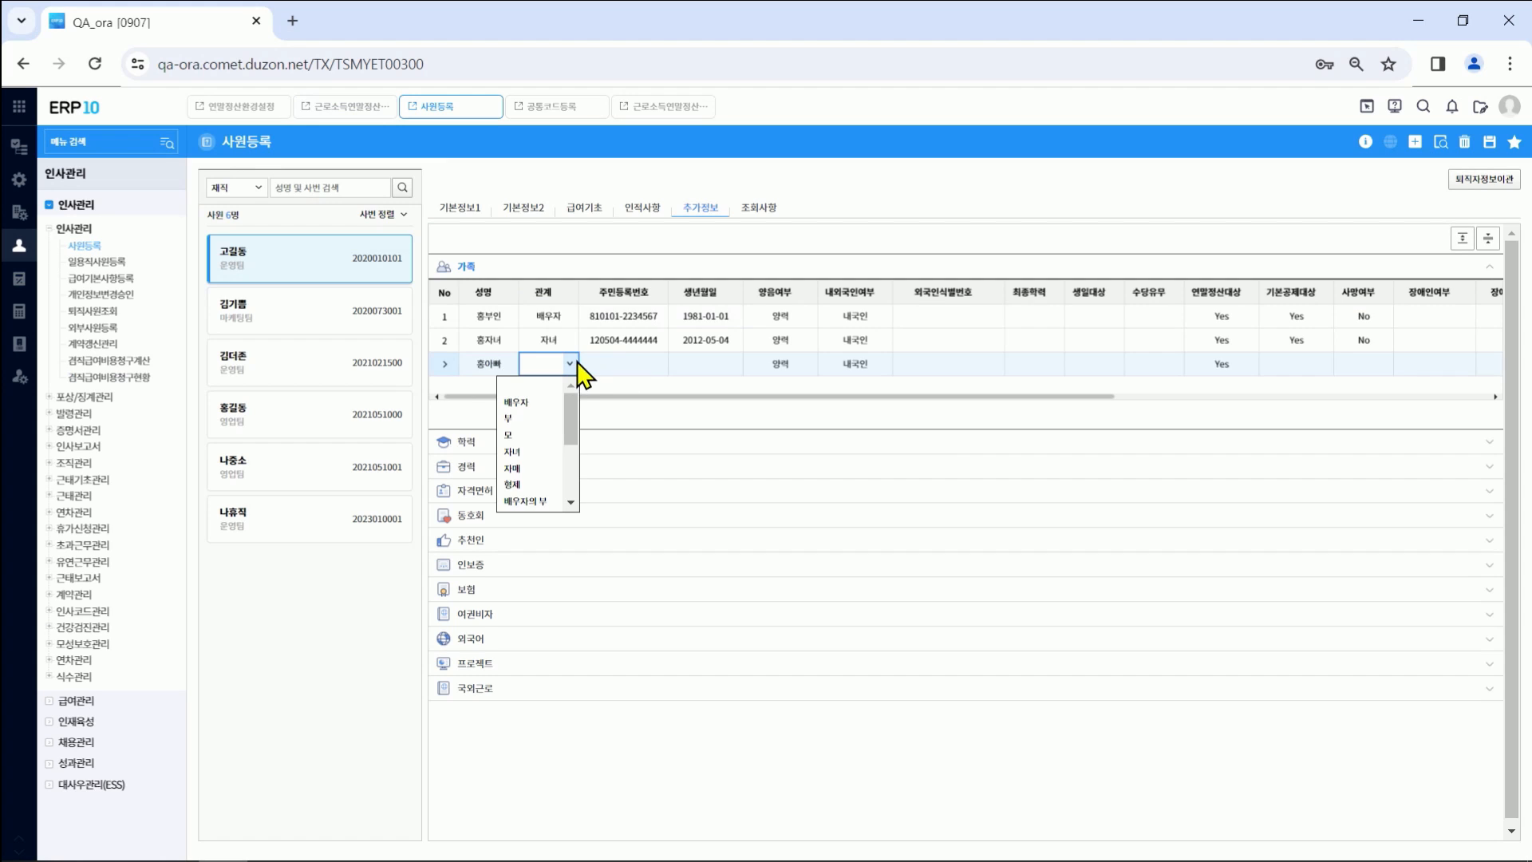
pyautogui.click(510, 418)
pyautogui.click(650, 366)
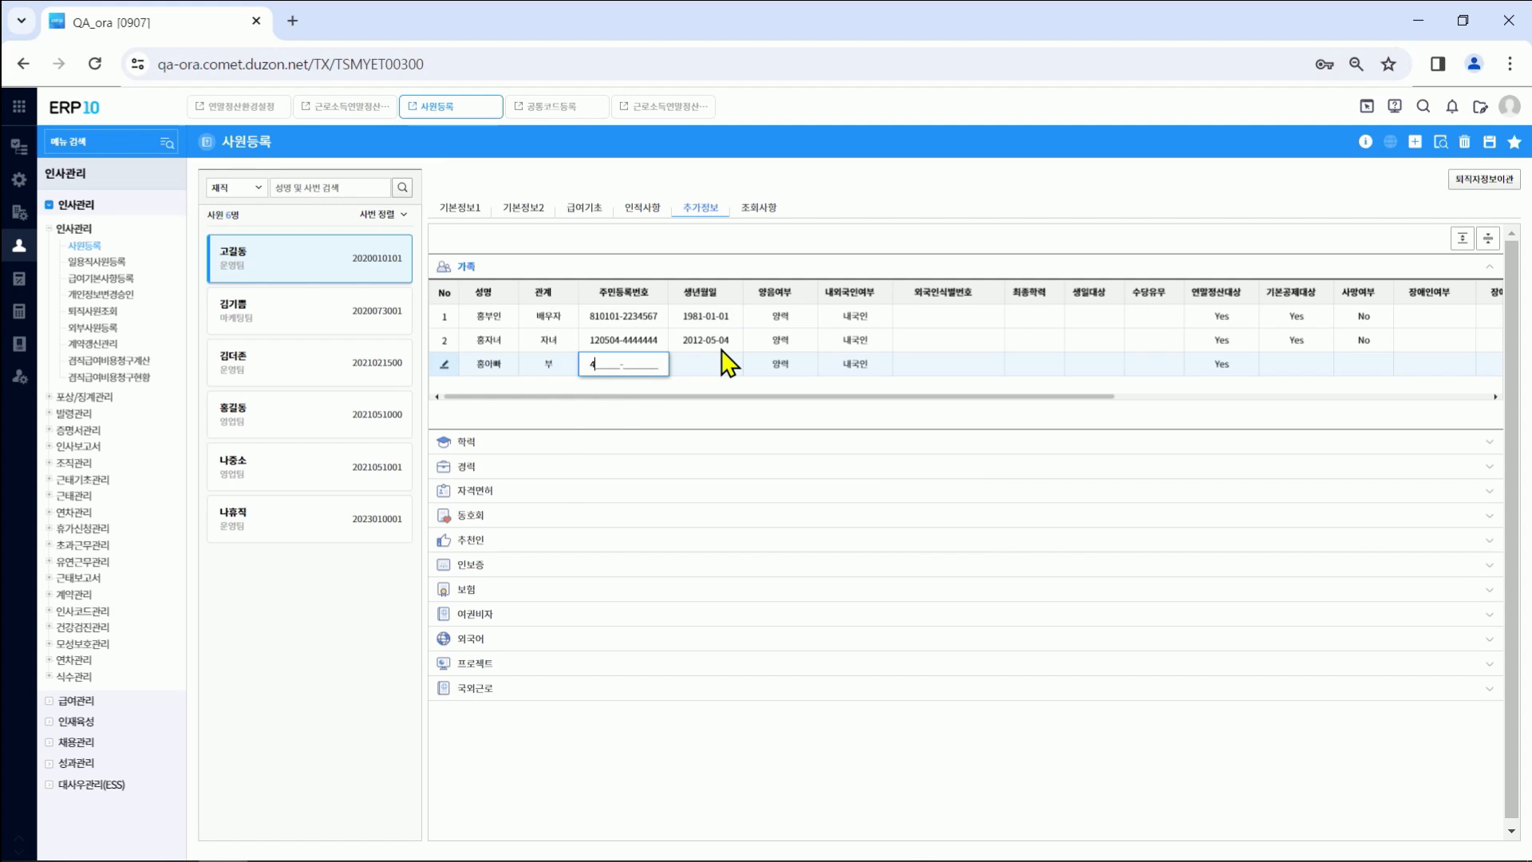
pyautogui.press('Tab')
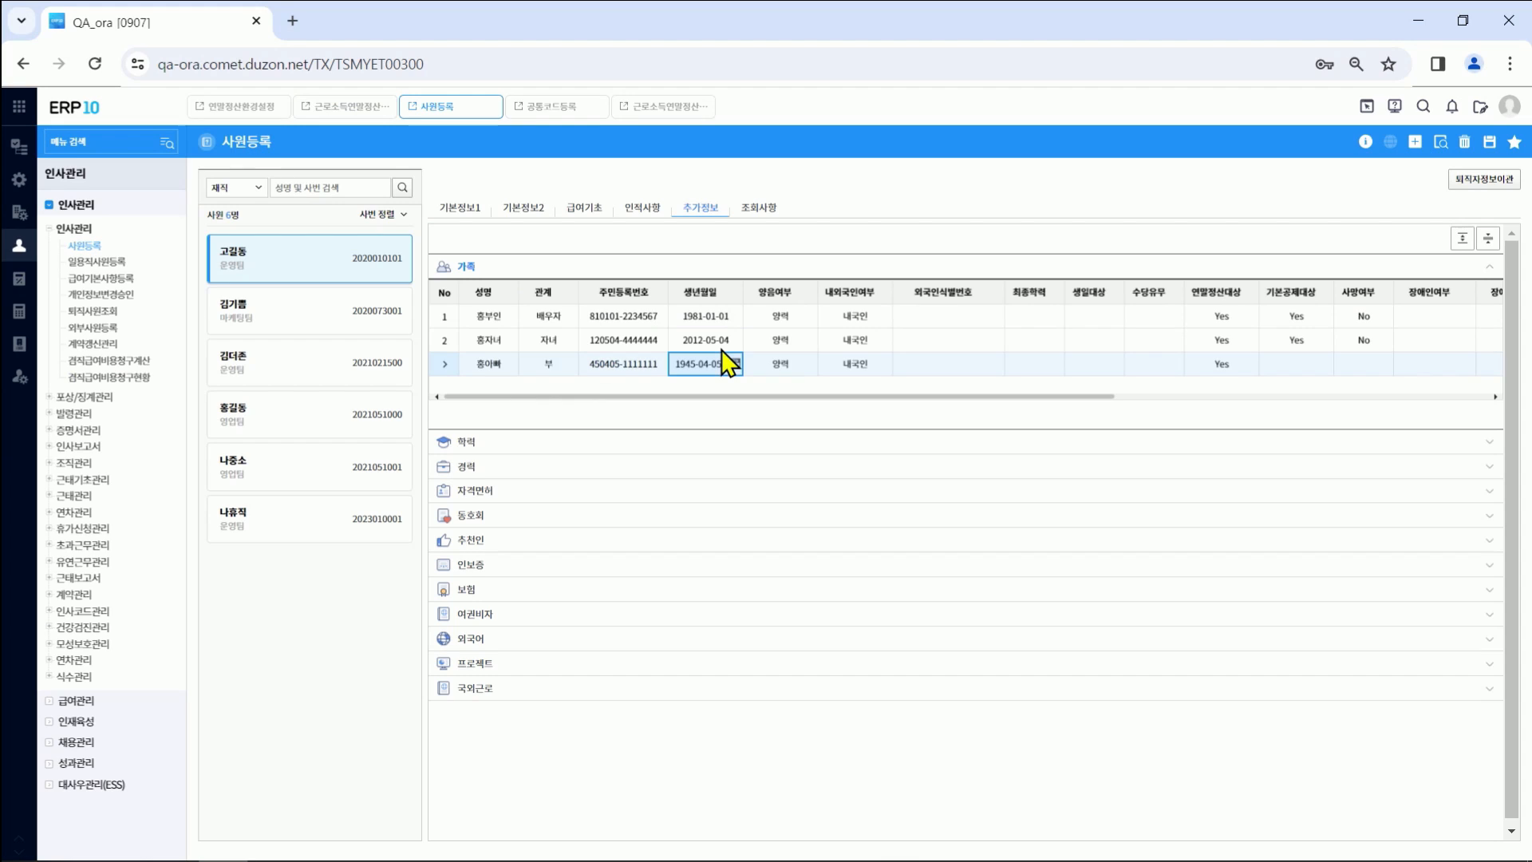
# Step: Set the father's 기본공제대상 to Yes and save the family list
pyautogui.click(1297, 364)
pyautogui.click(1325, 366)
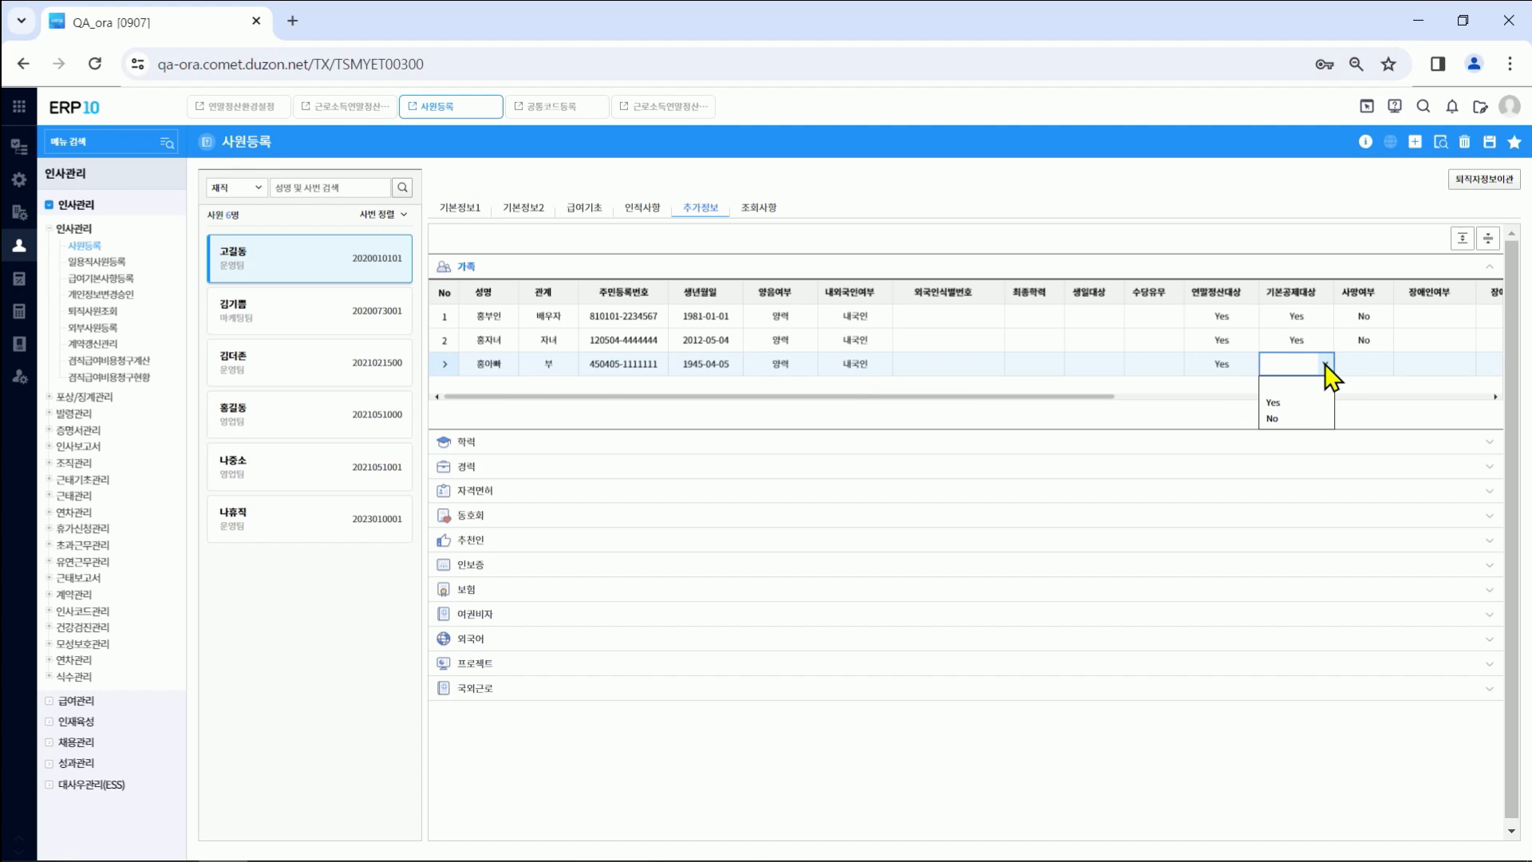
pyautogui.click(1290, 404)
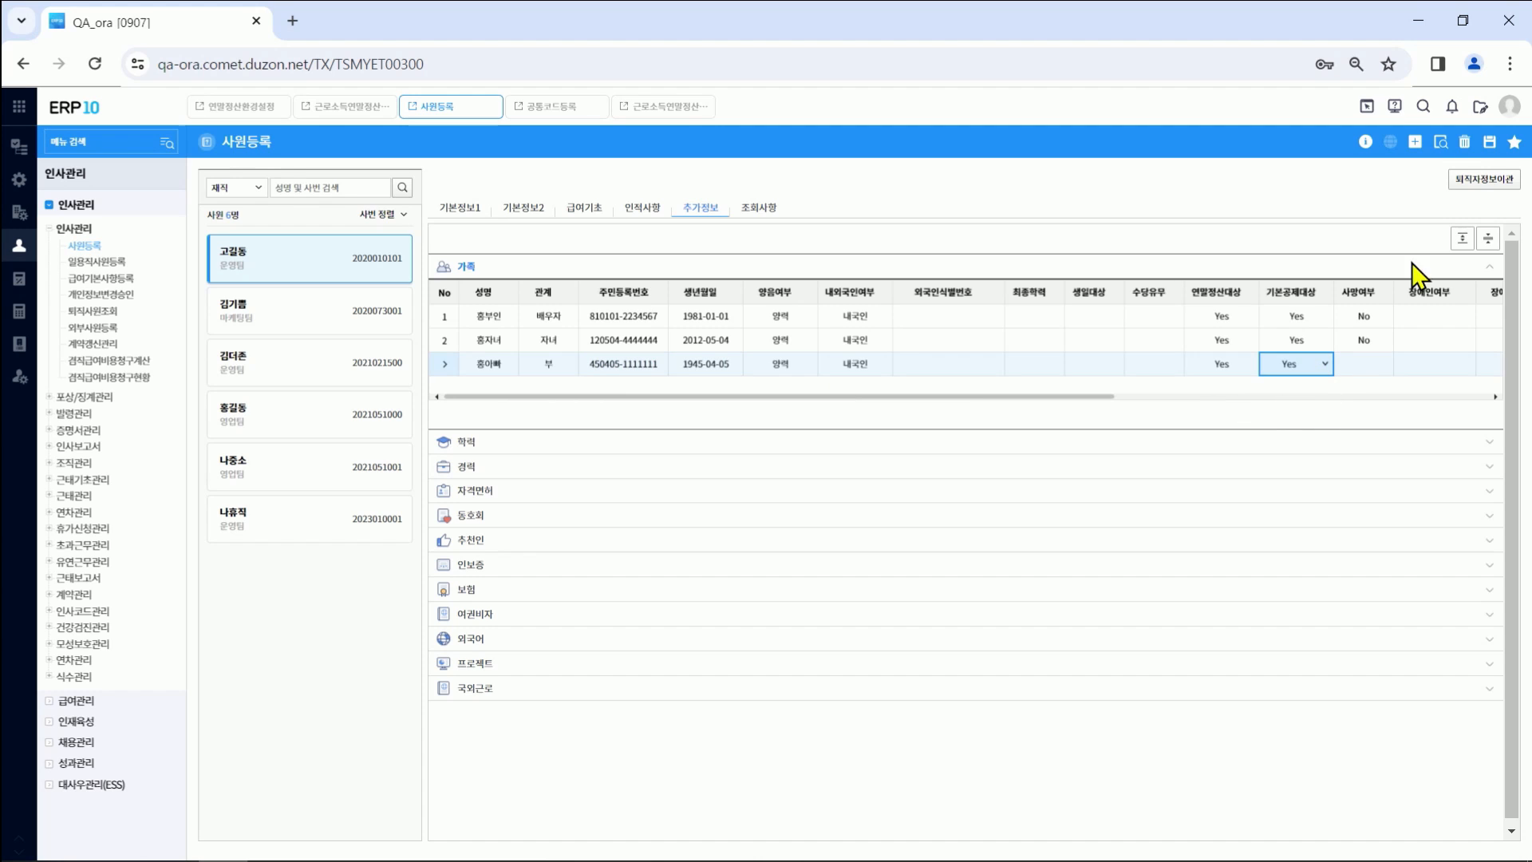
pyautogui.click(1490, 144)
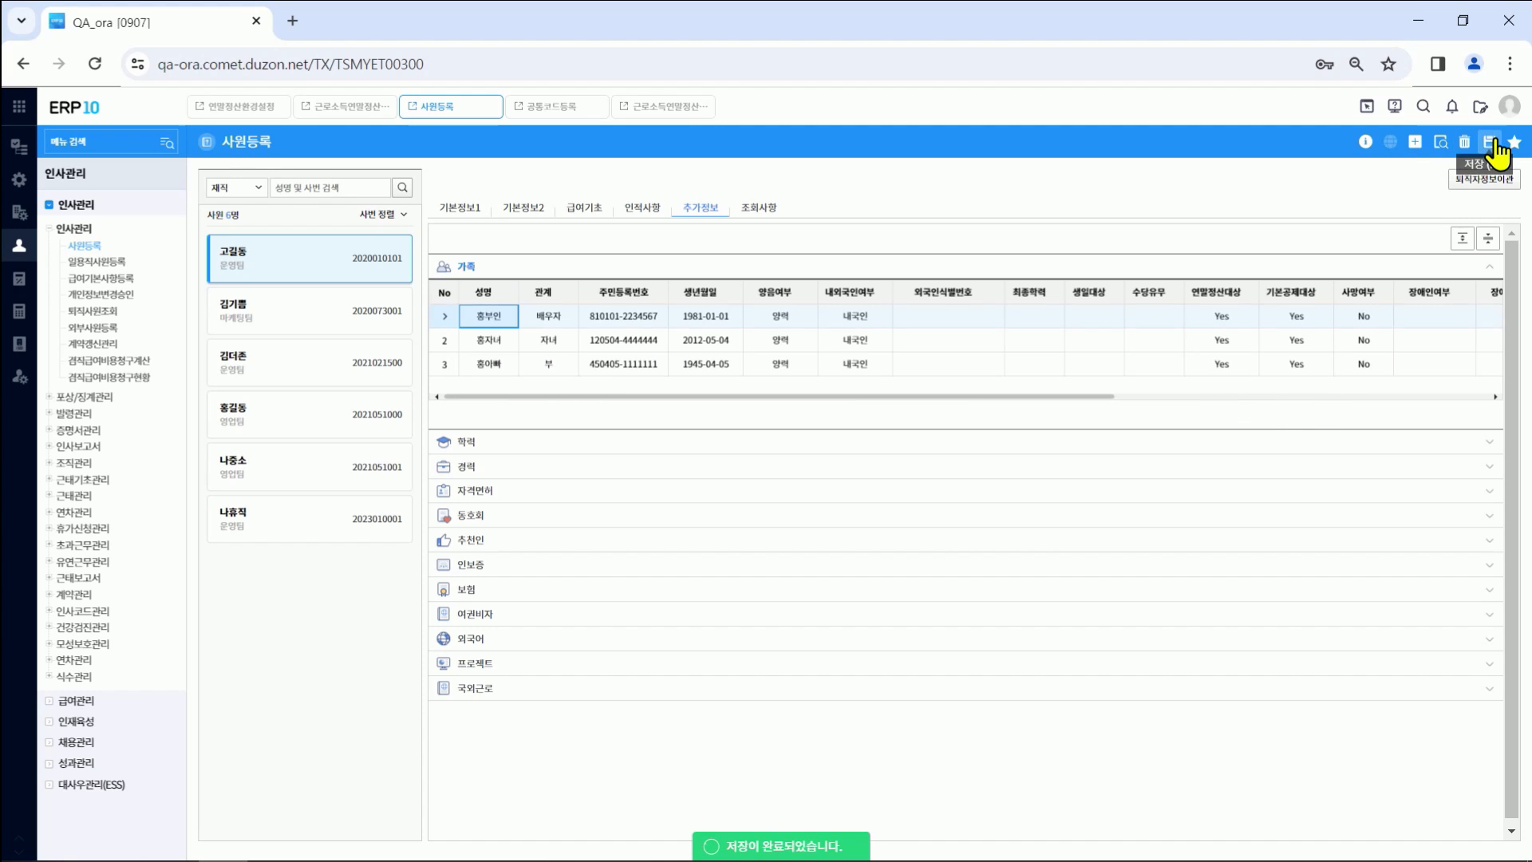
# Step: Refresh the settlement's dependents data via 새로고침 and select the new father in 기본정보 및 부양가족
pyautogui.click(367, 107)
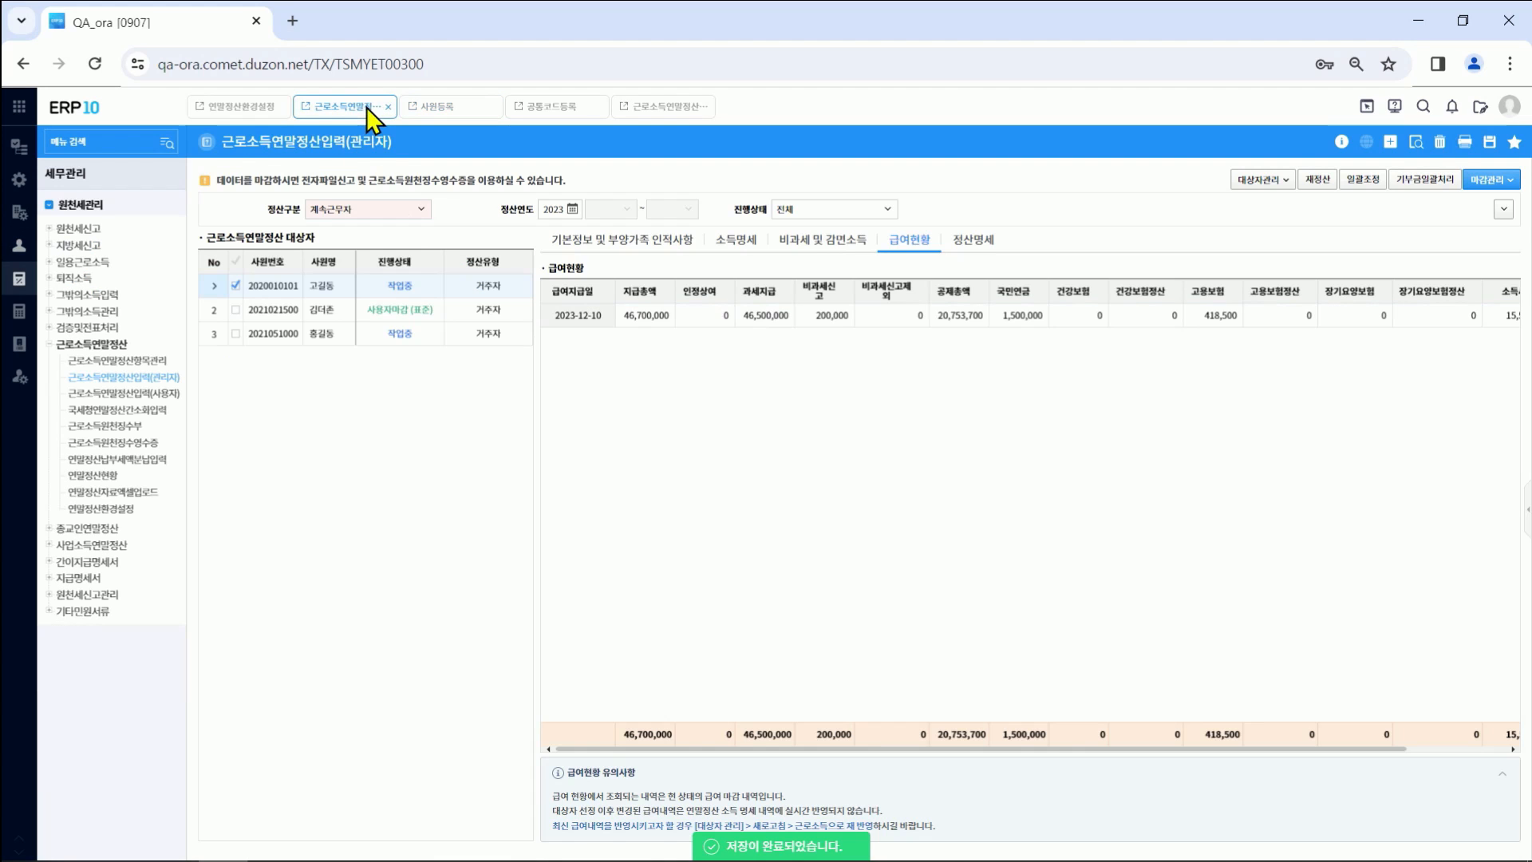
pyautogui.click(1273, 182)
pyautogui.click(1257, 221)
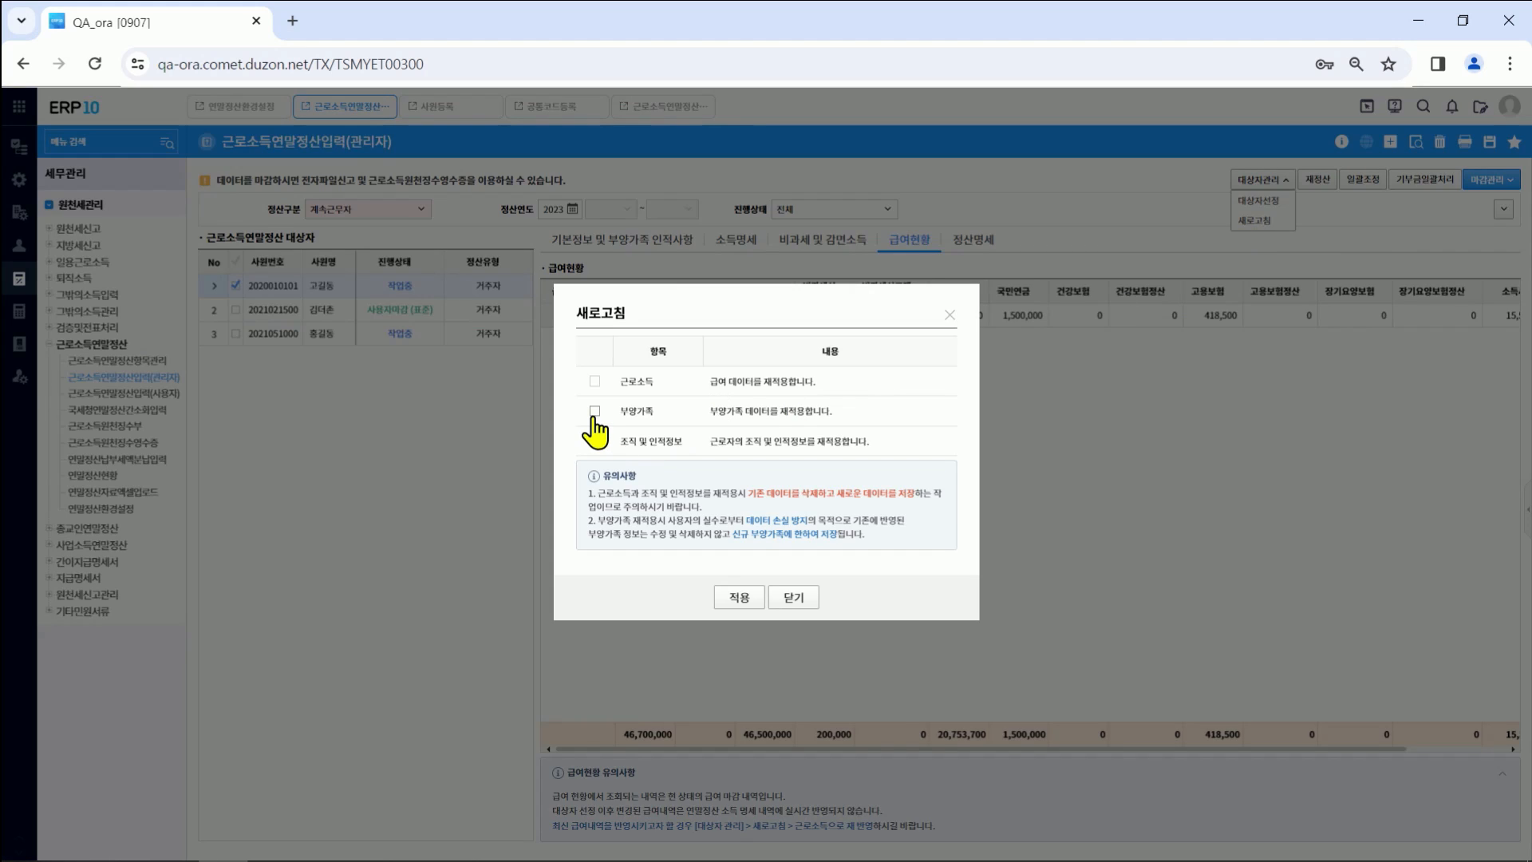
pyautogui.click(595, 412)
pyautogui.click(739, 597)
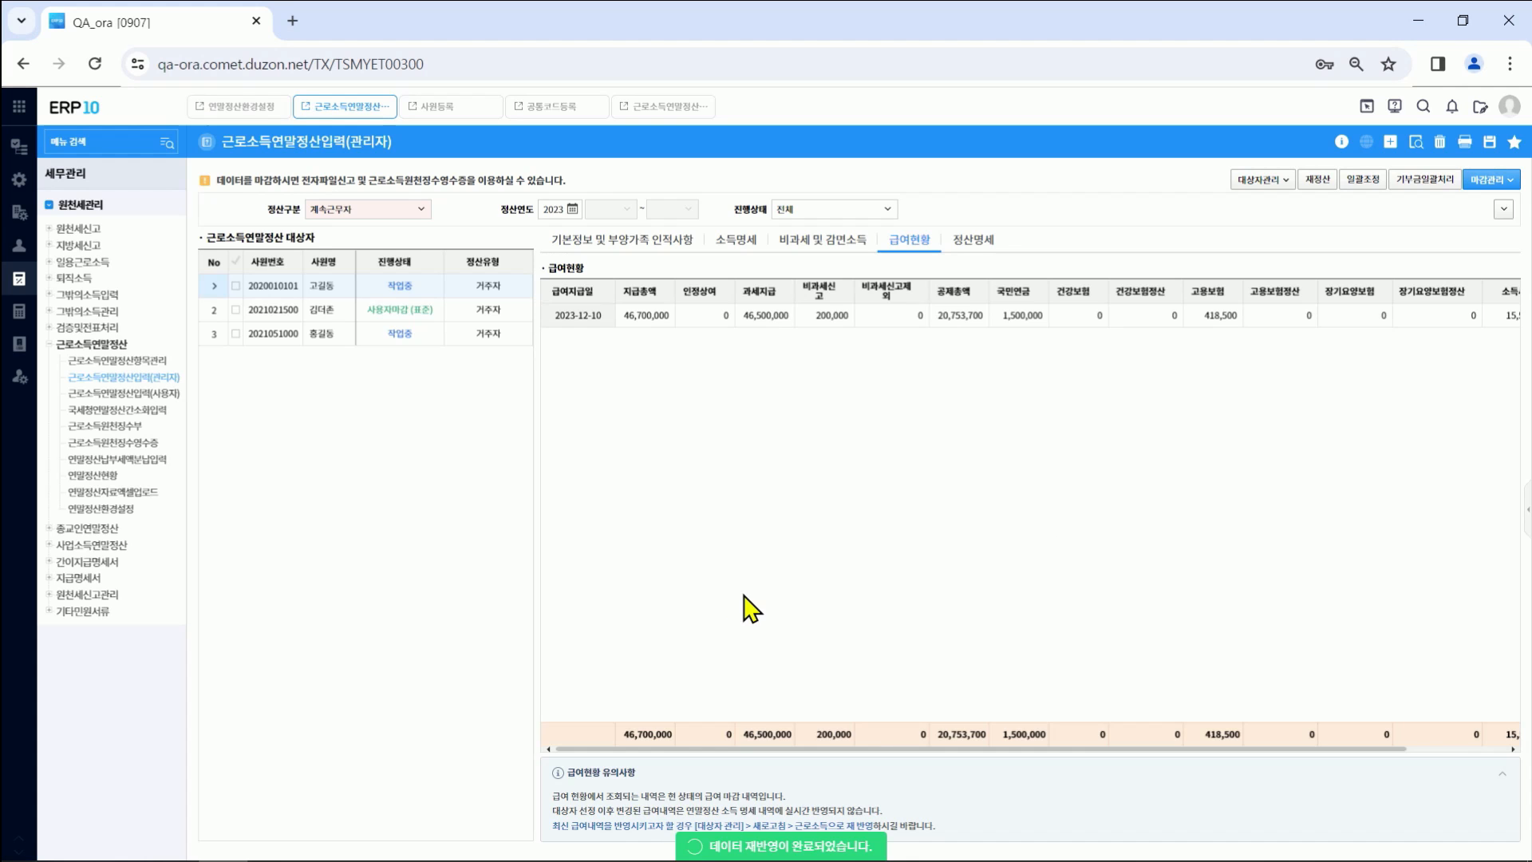
pyautogui.click(623, 241)
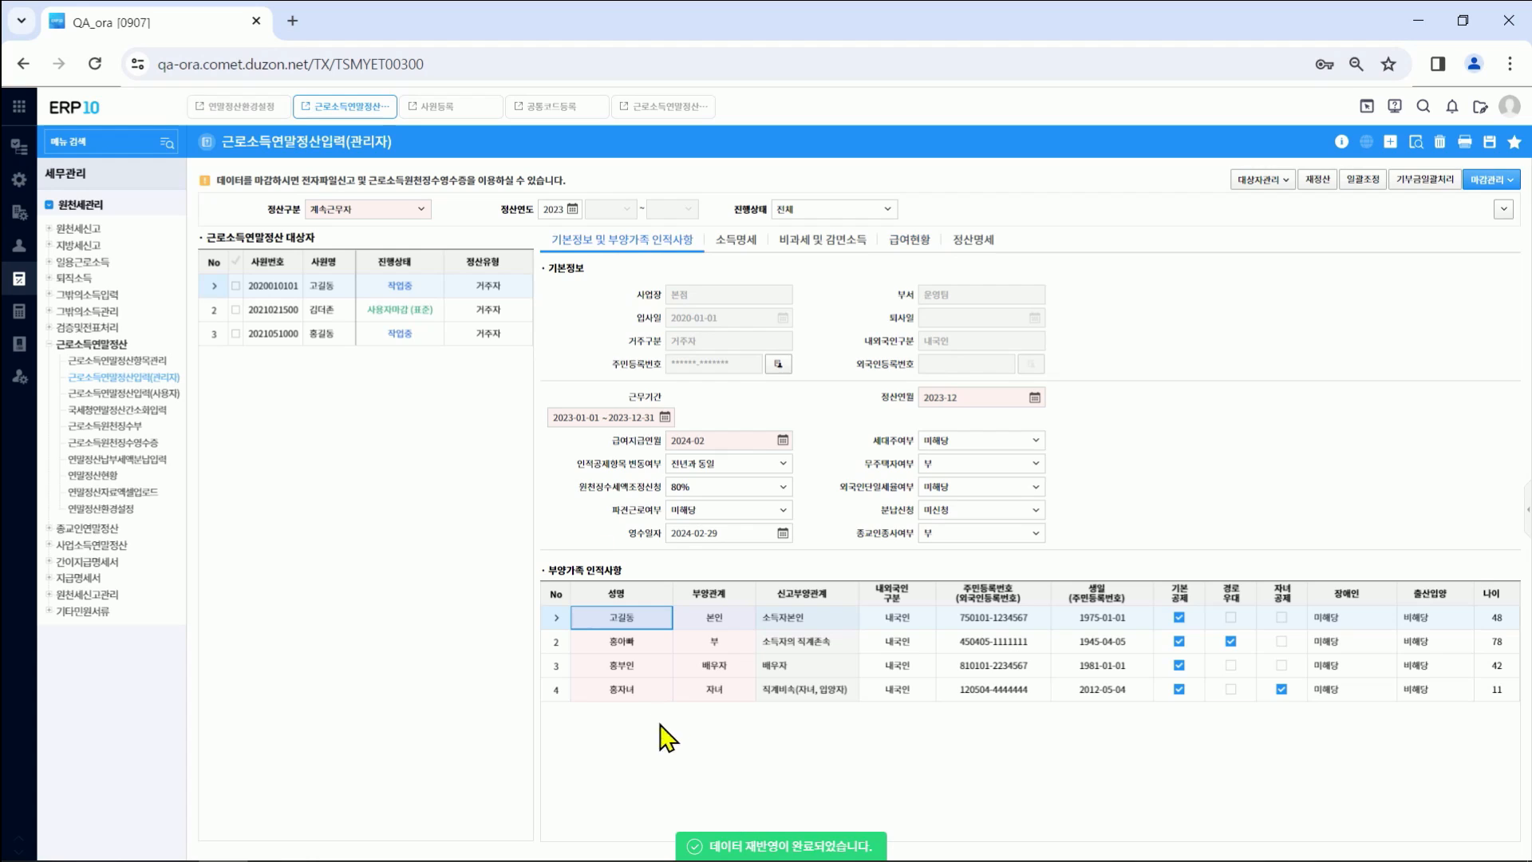
pyautogui.click(726, 645)
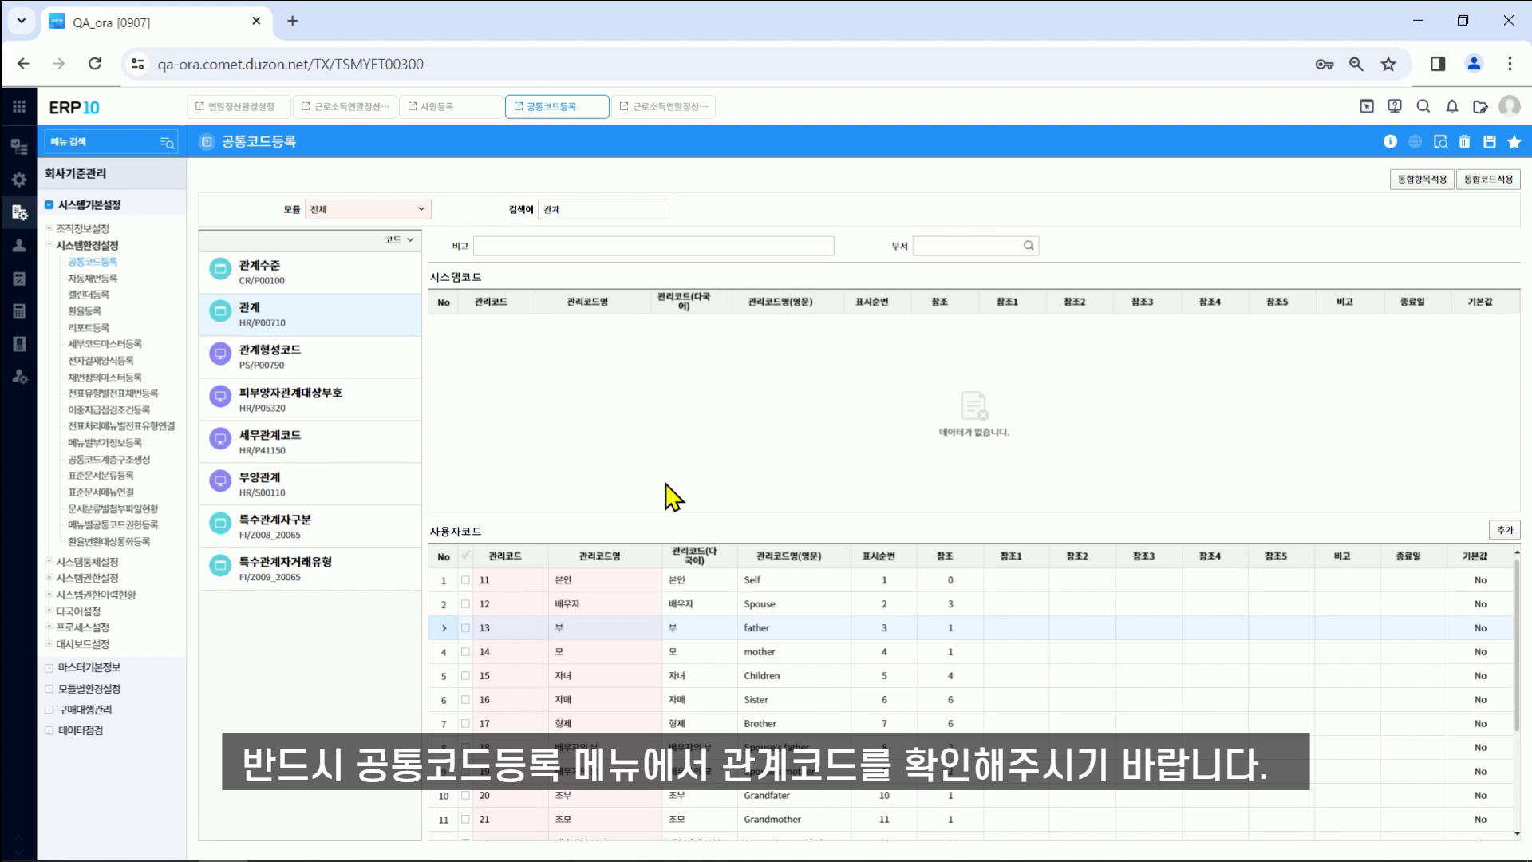
# Step: Check the 모 (mother) relationship code entry in 공통코드등록
pyautogui.click(1016, 661)
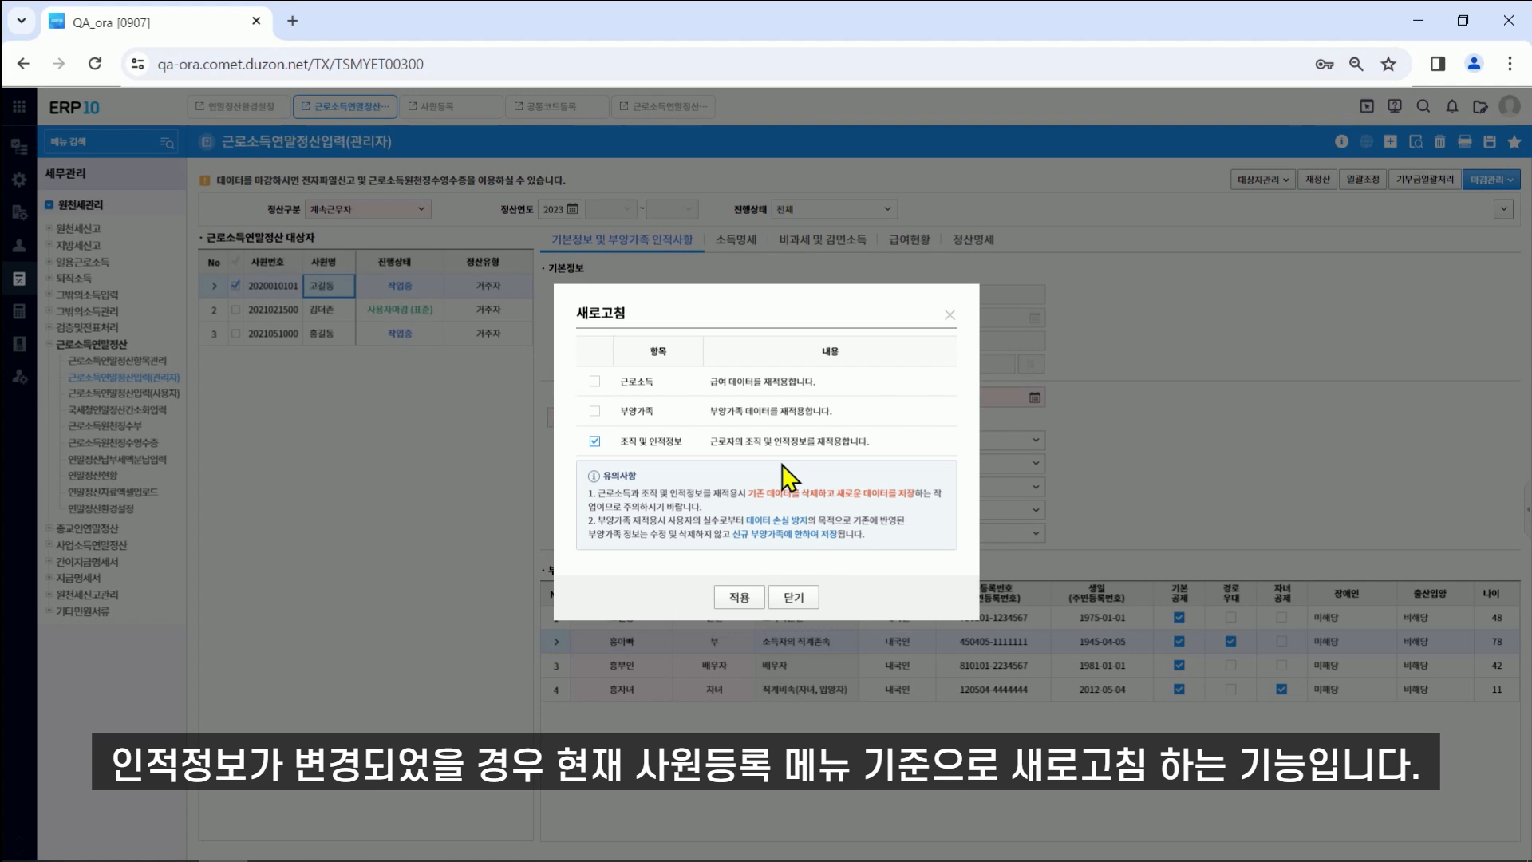
# Step: Start recalculating the selected employees' settlement with 재정산
pyautogui.click(1317, 180)
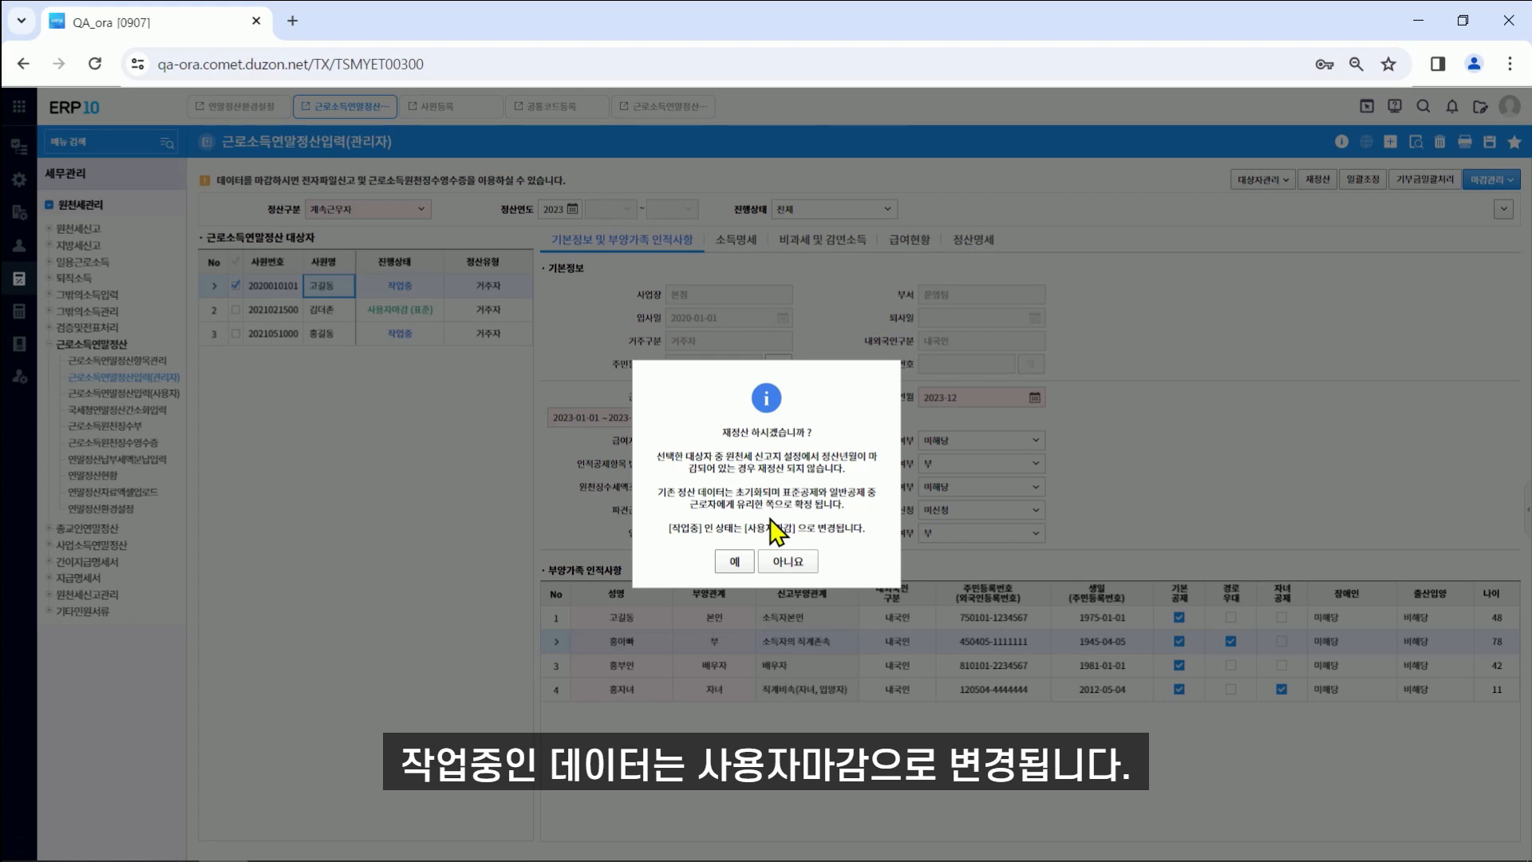
# Step: Confirm the recalculation and check the first employee's status is now 사용자마감(표준)
pyautogui.click(737, 564)
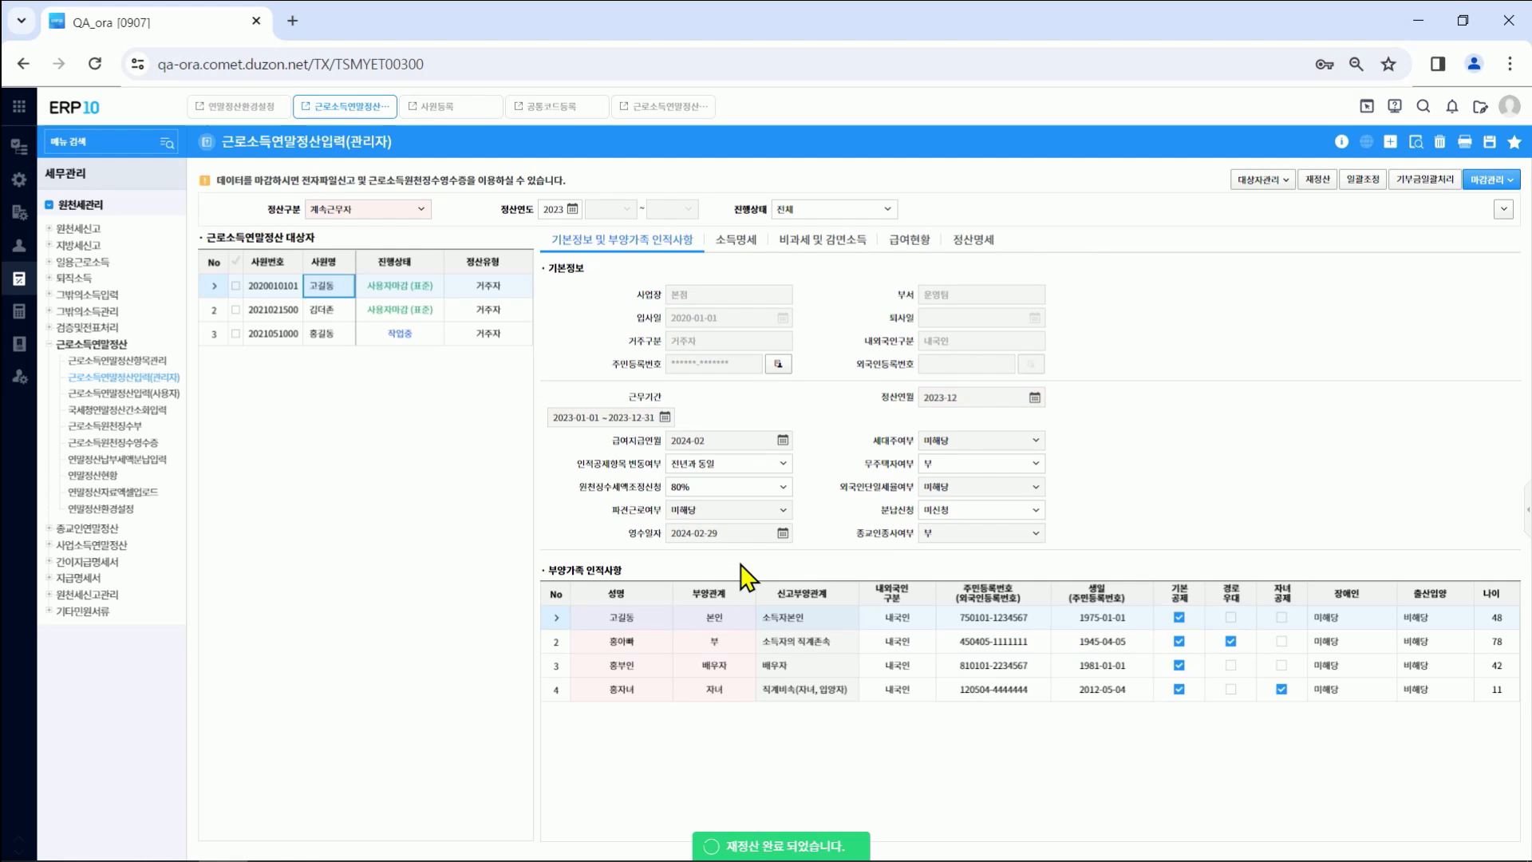
pyautogui.click(423, 294)
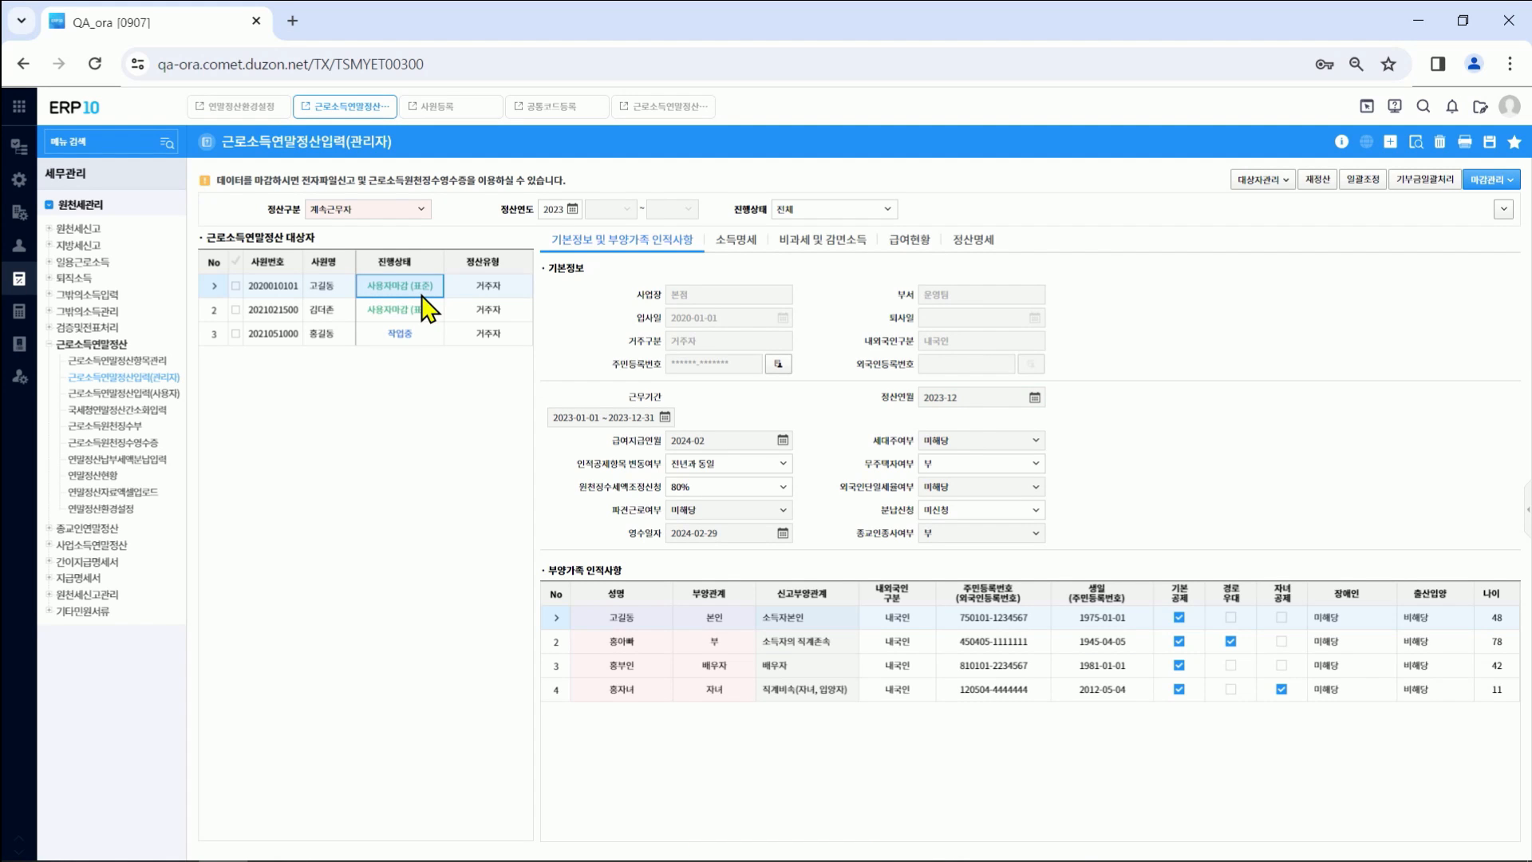
# Step: Batch-adjust the checked employee's 분납신청 option to 미신청 and acknowledge the completion message
pyautogui.click(1363, 183)
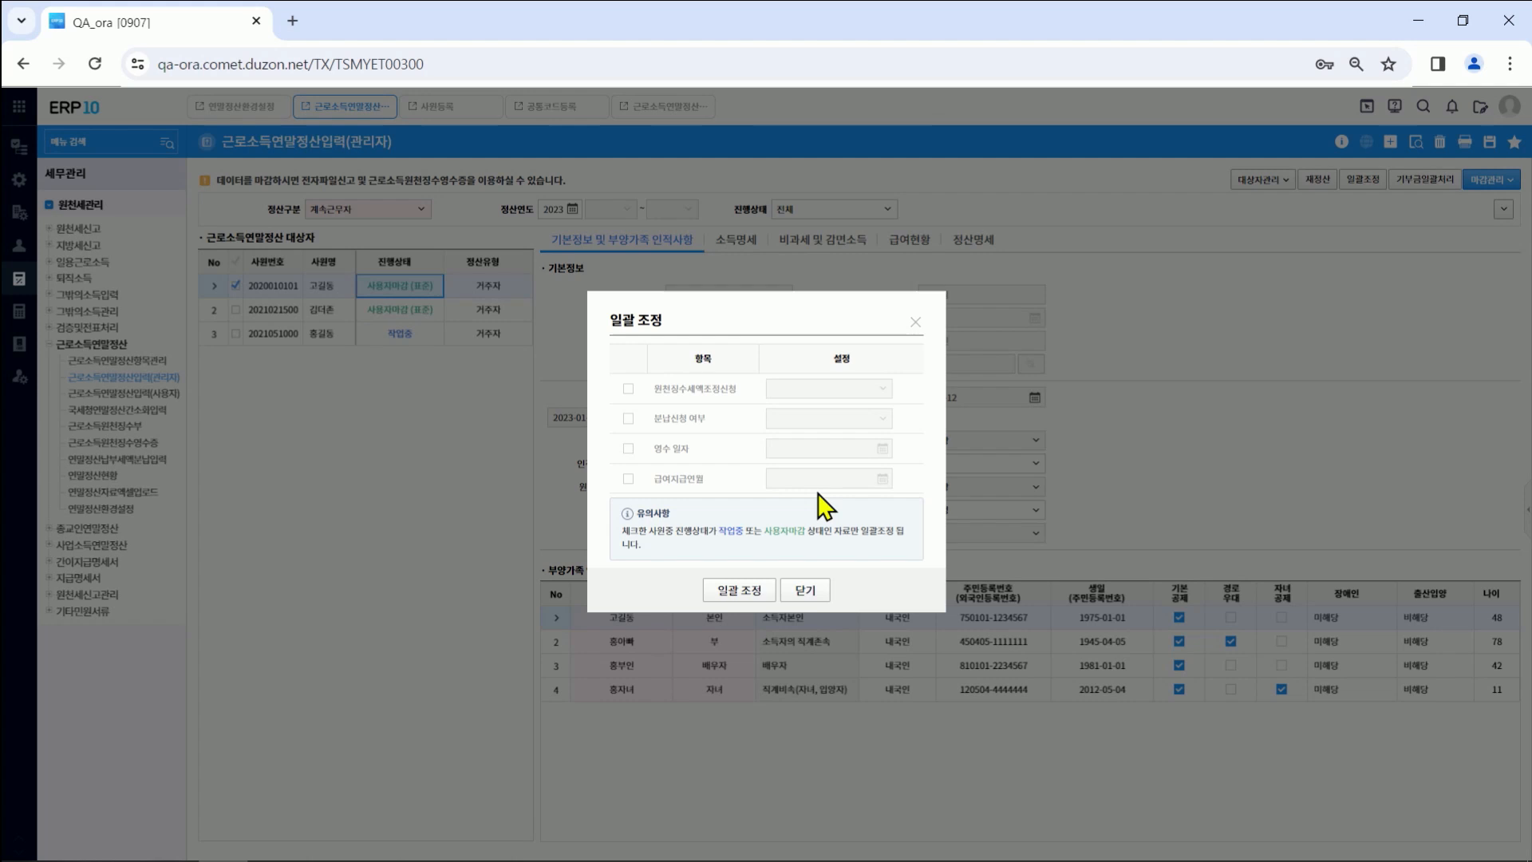
pyautogui.click(628, 418)
pyautogui.click(827, 431)
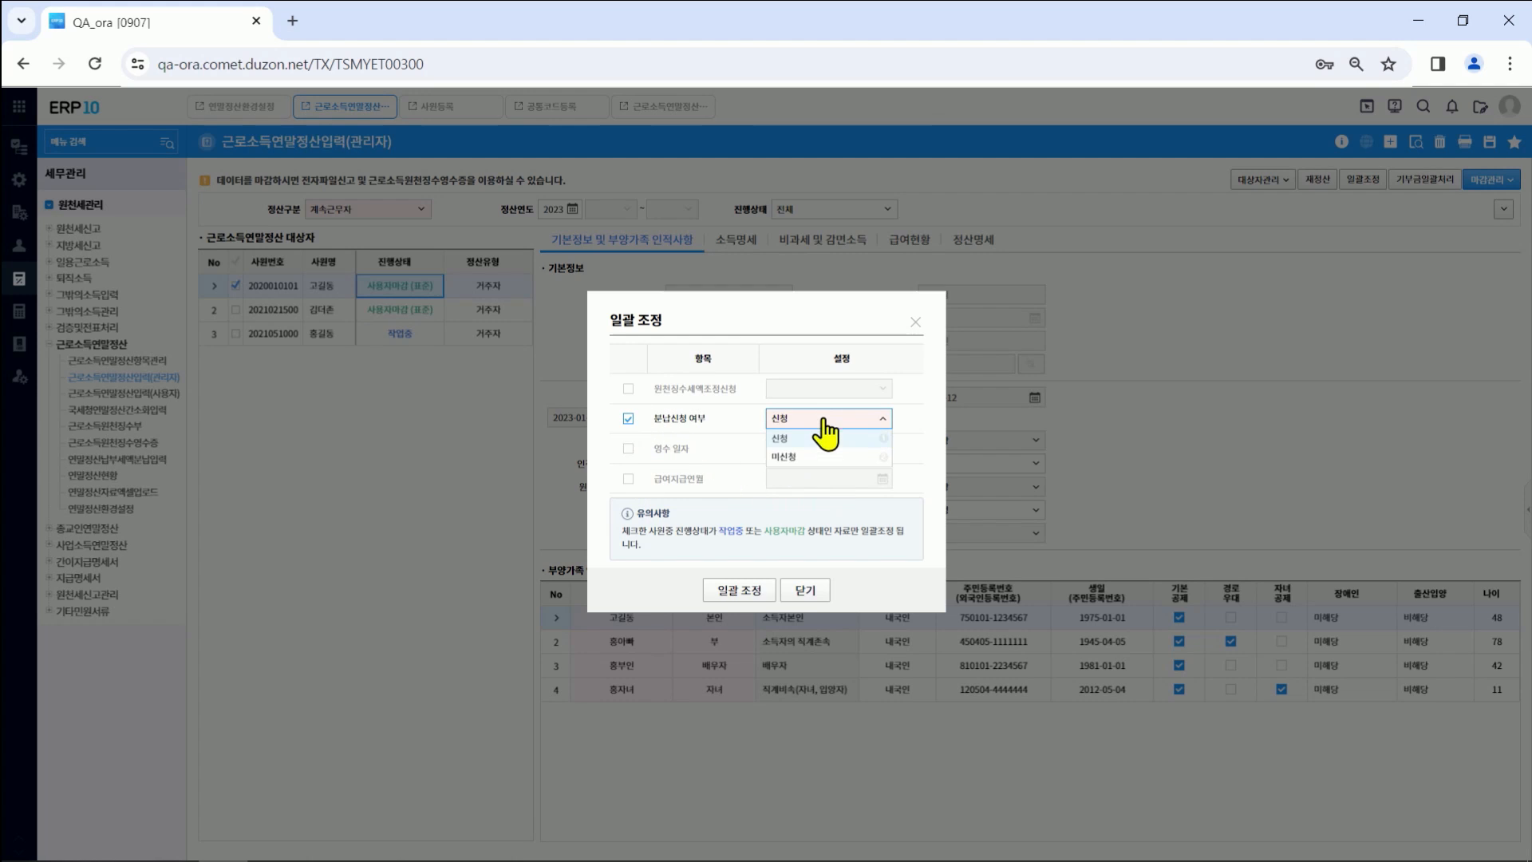
pyautogui.click(791, 463)
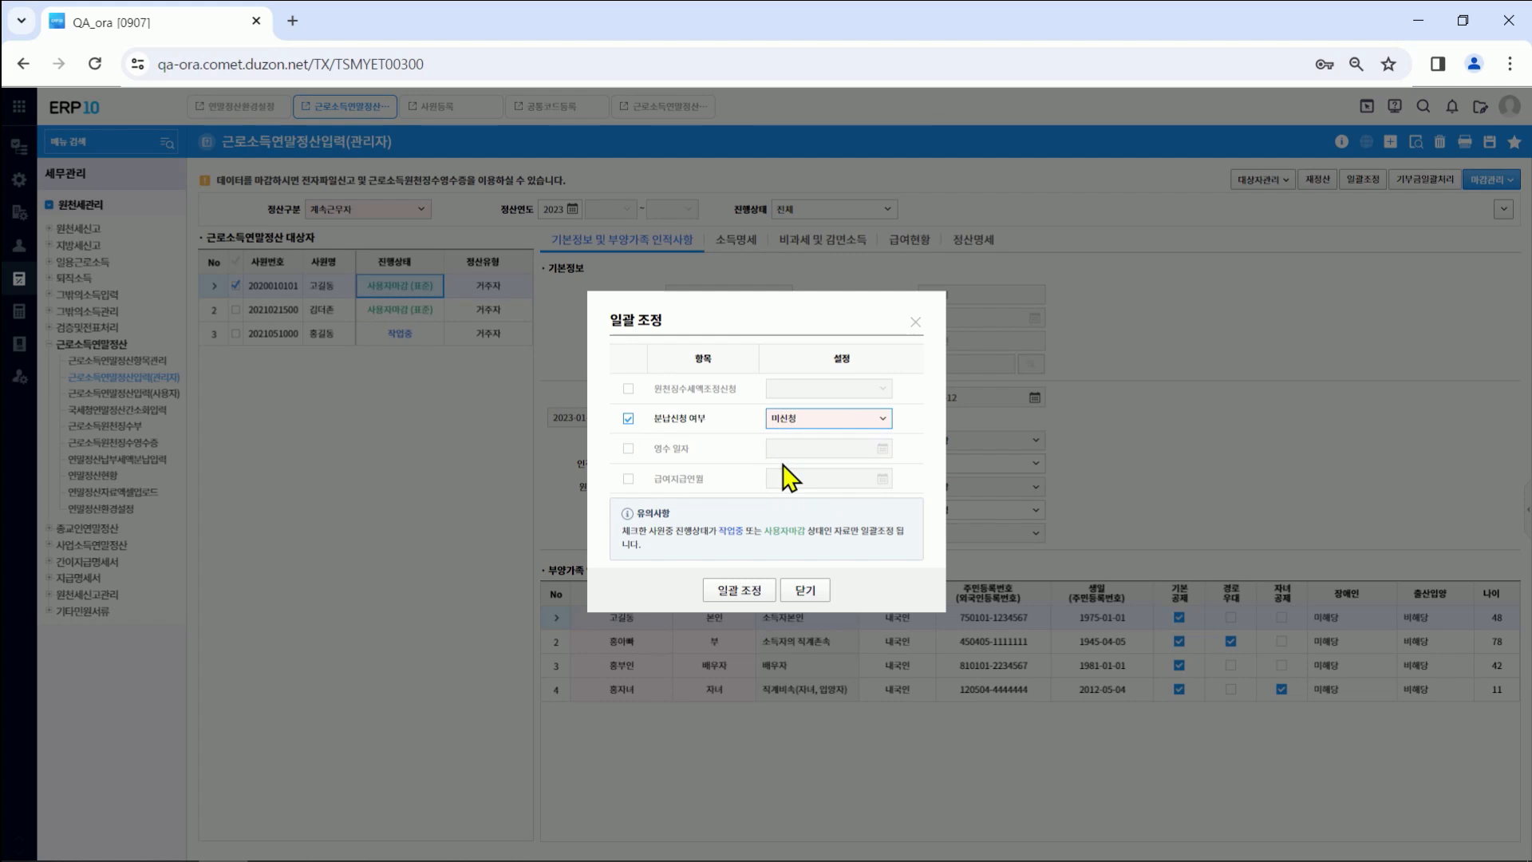
pyautogui.click(739, 590)
pyautogui.click(770, 513)
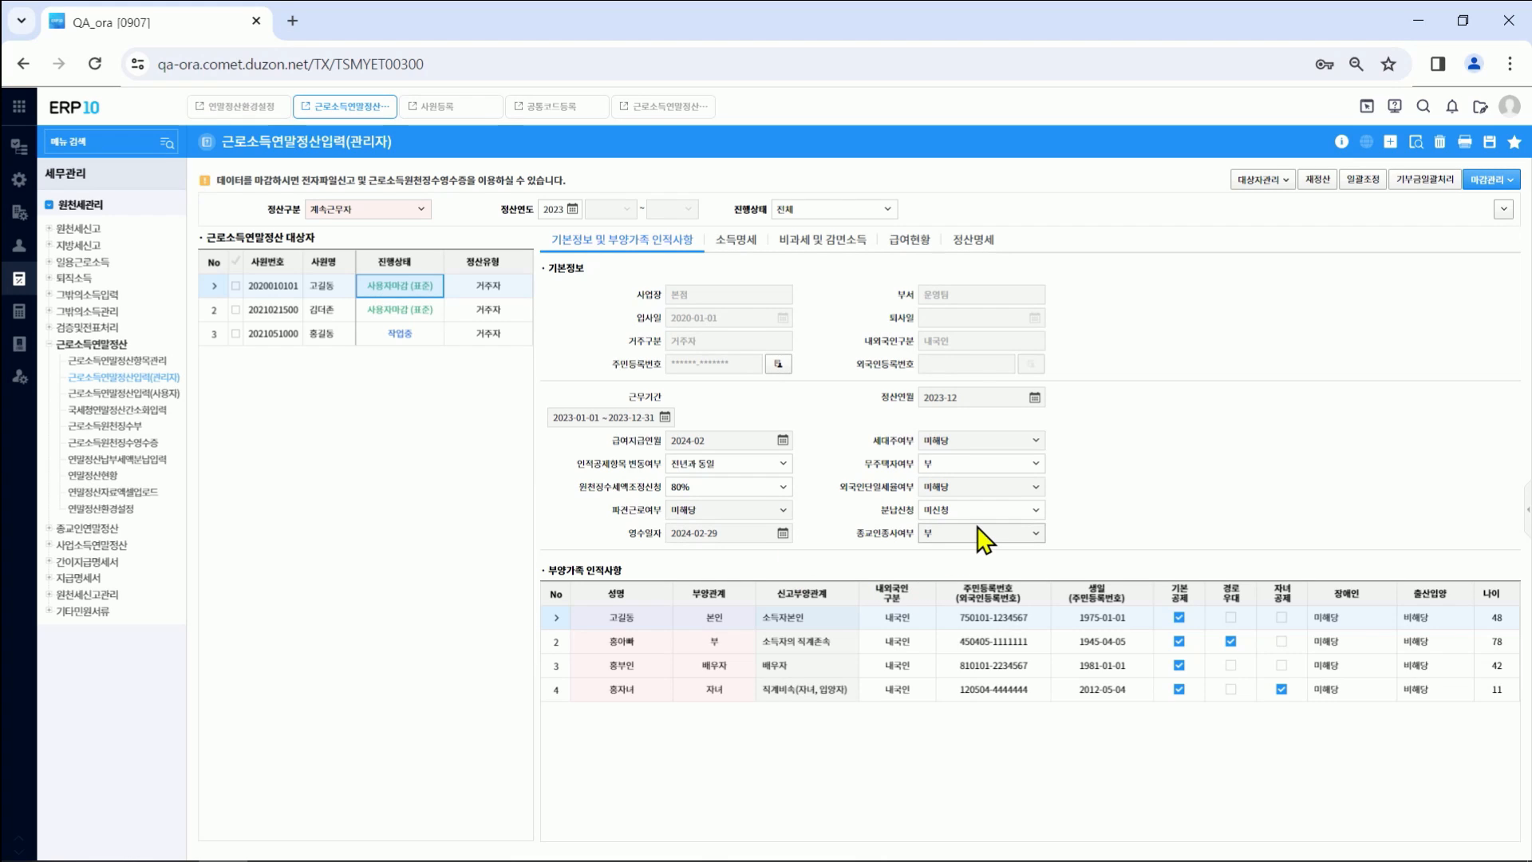
# Step: Open 기부금일괄처리 to run the donation batch processing
pyautogui.click(1430, 182)
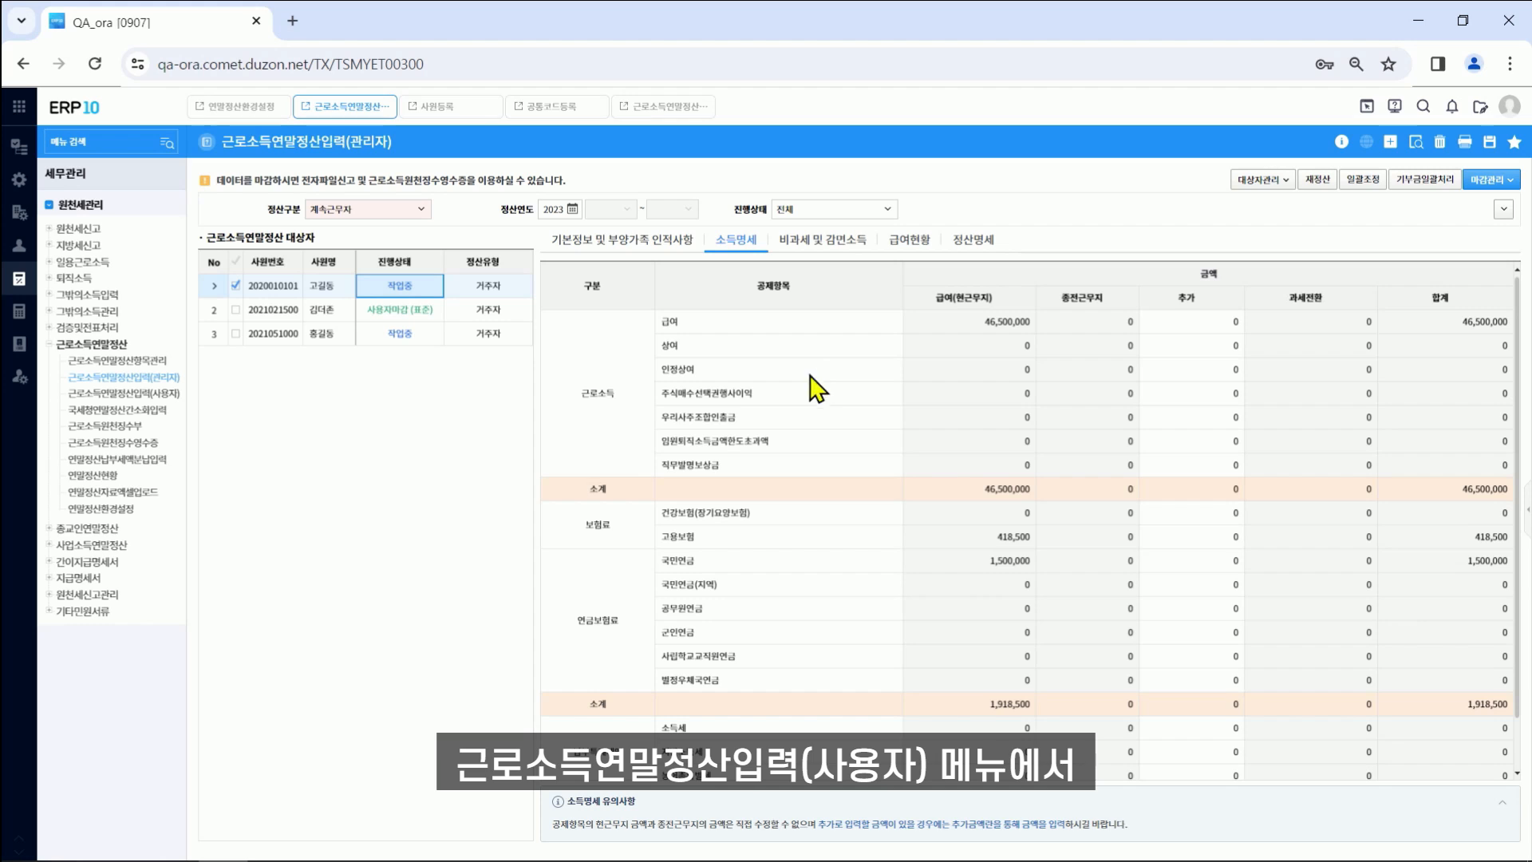
# Step: Enter an additional 10,000 on the 급여 row, bringing its total to 46,510,000
pyautogui.click(642, 107)
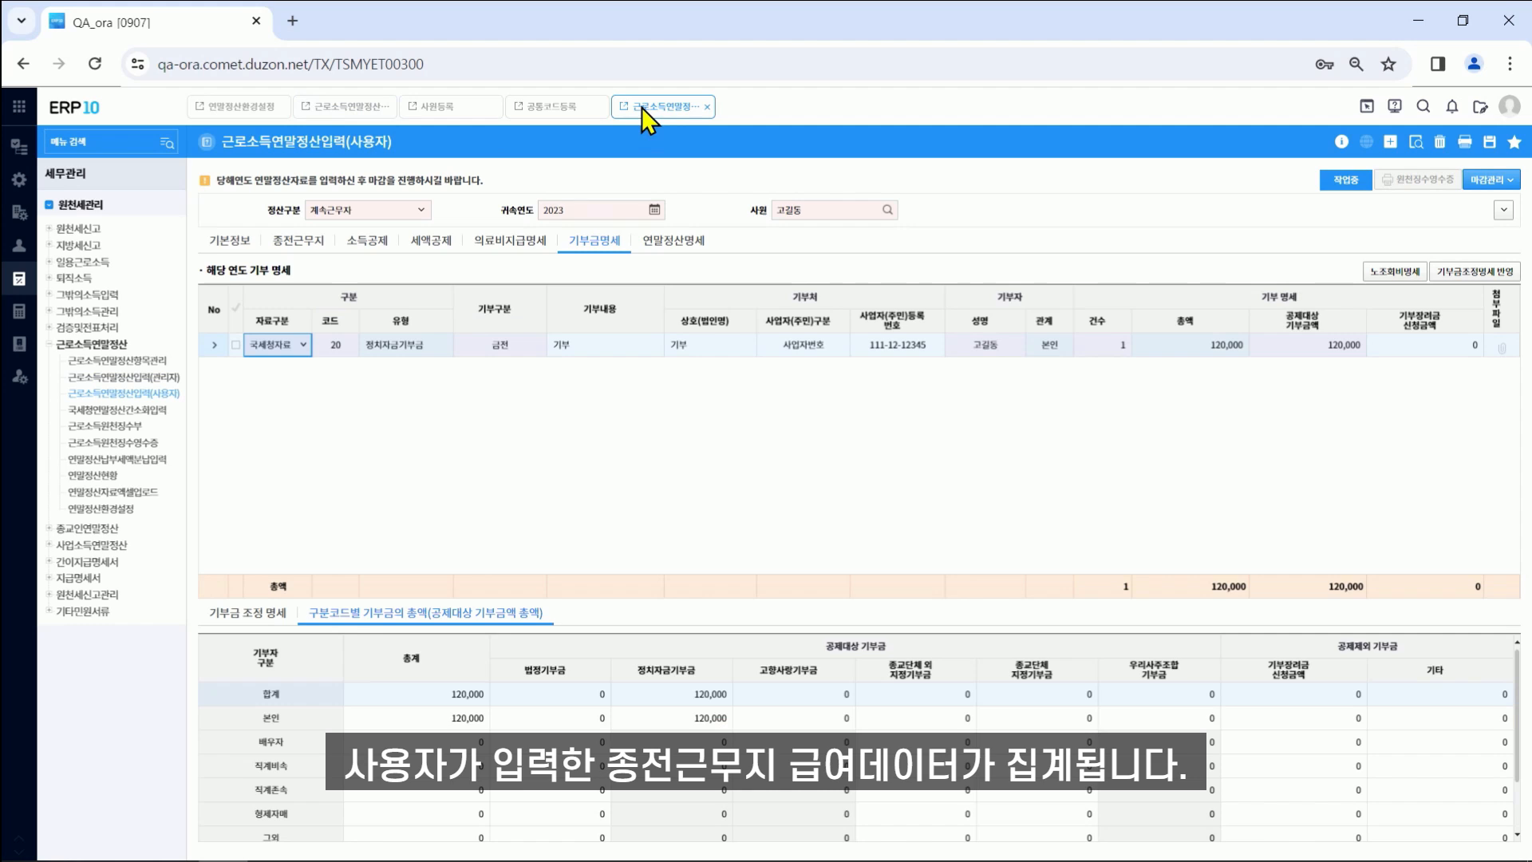
pyautogui.click(297, 242)
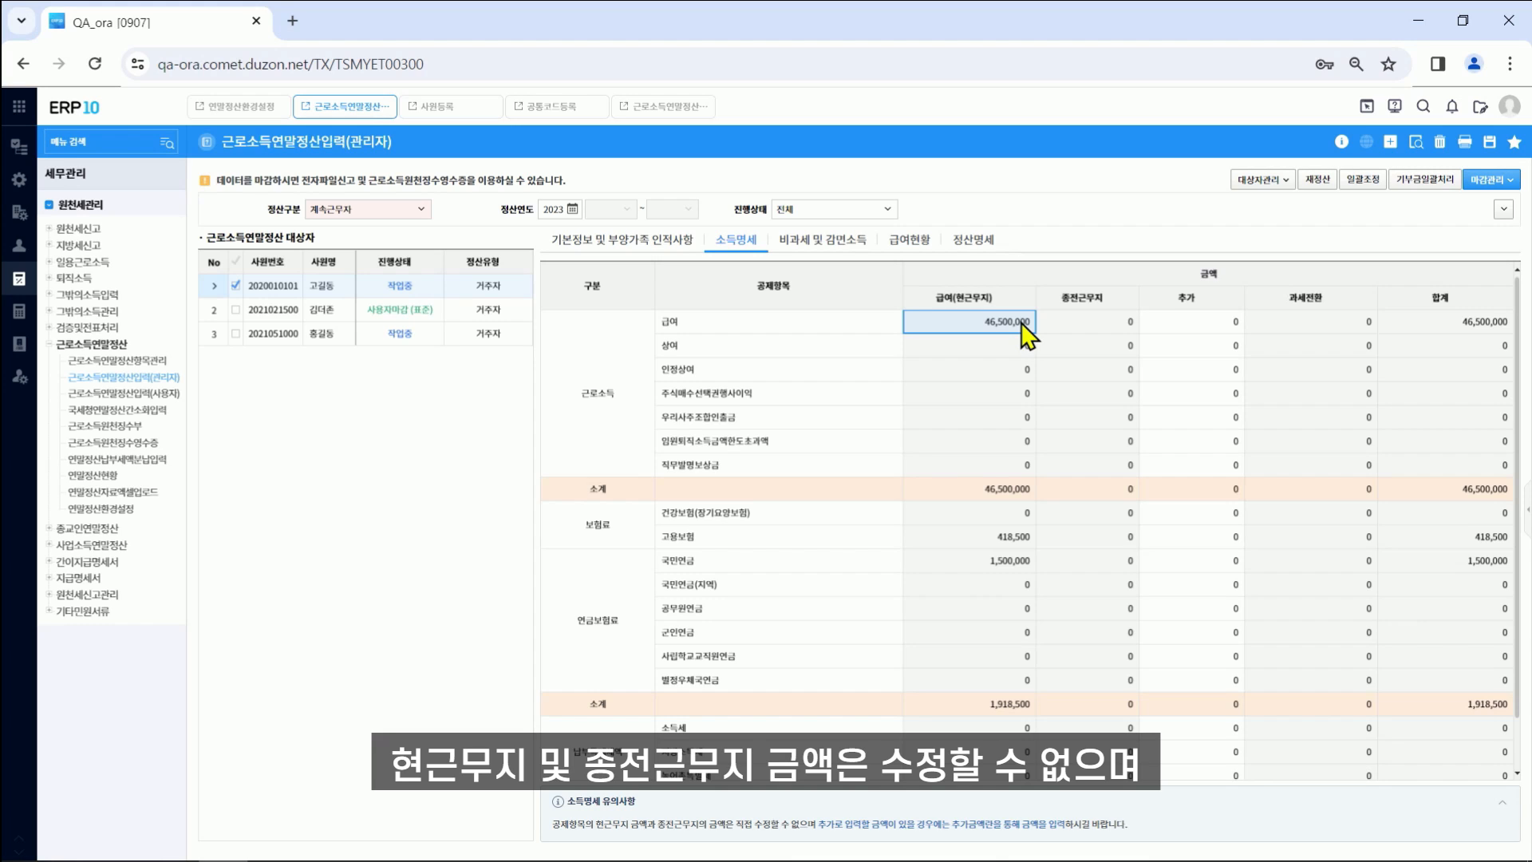
pyautogui.click(1174, 331)
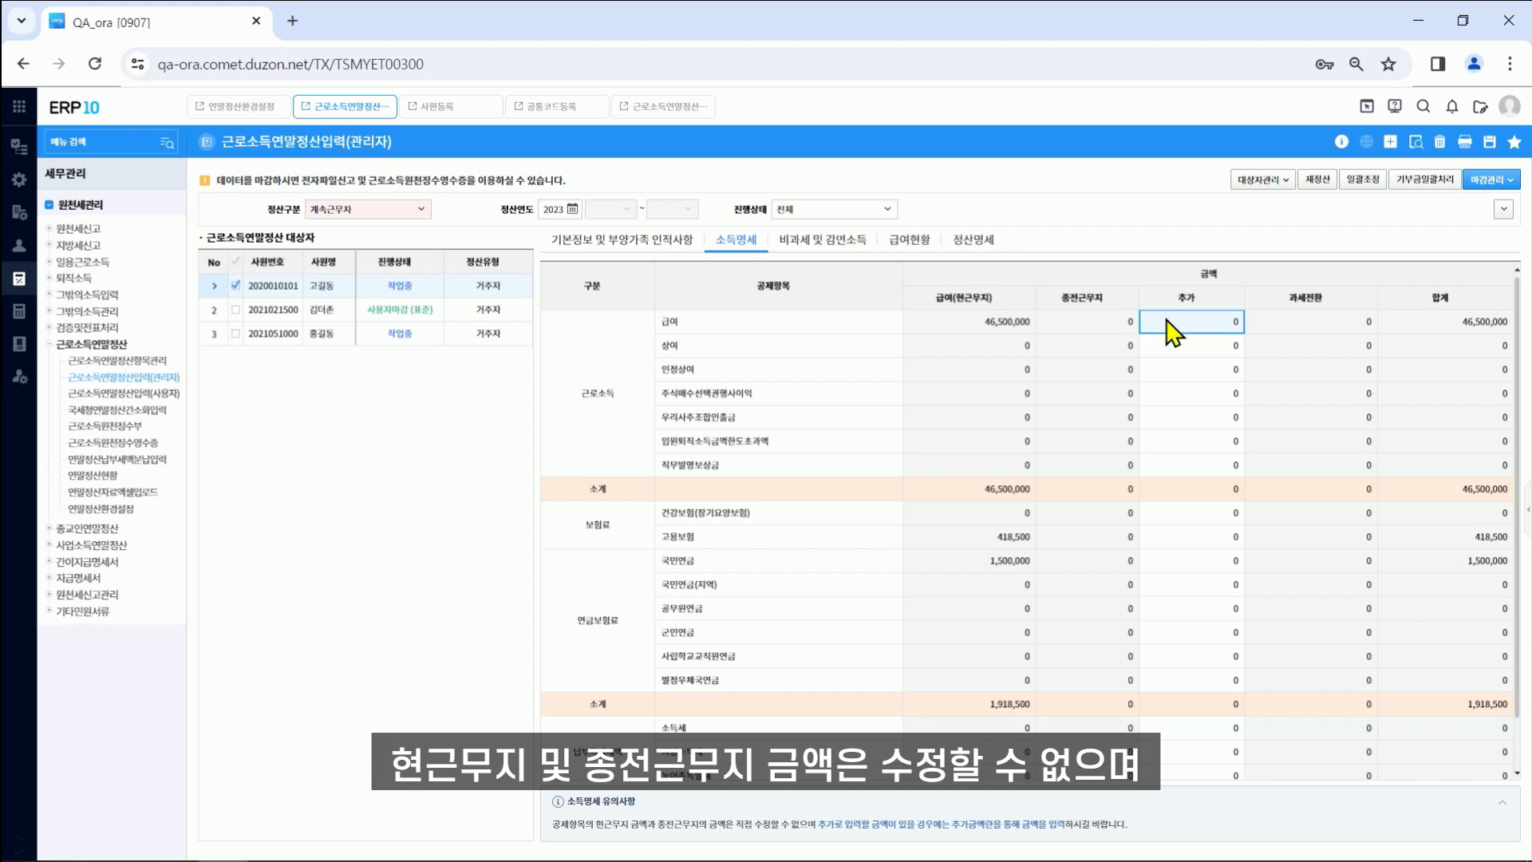
pyautogui.write('100000')
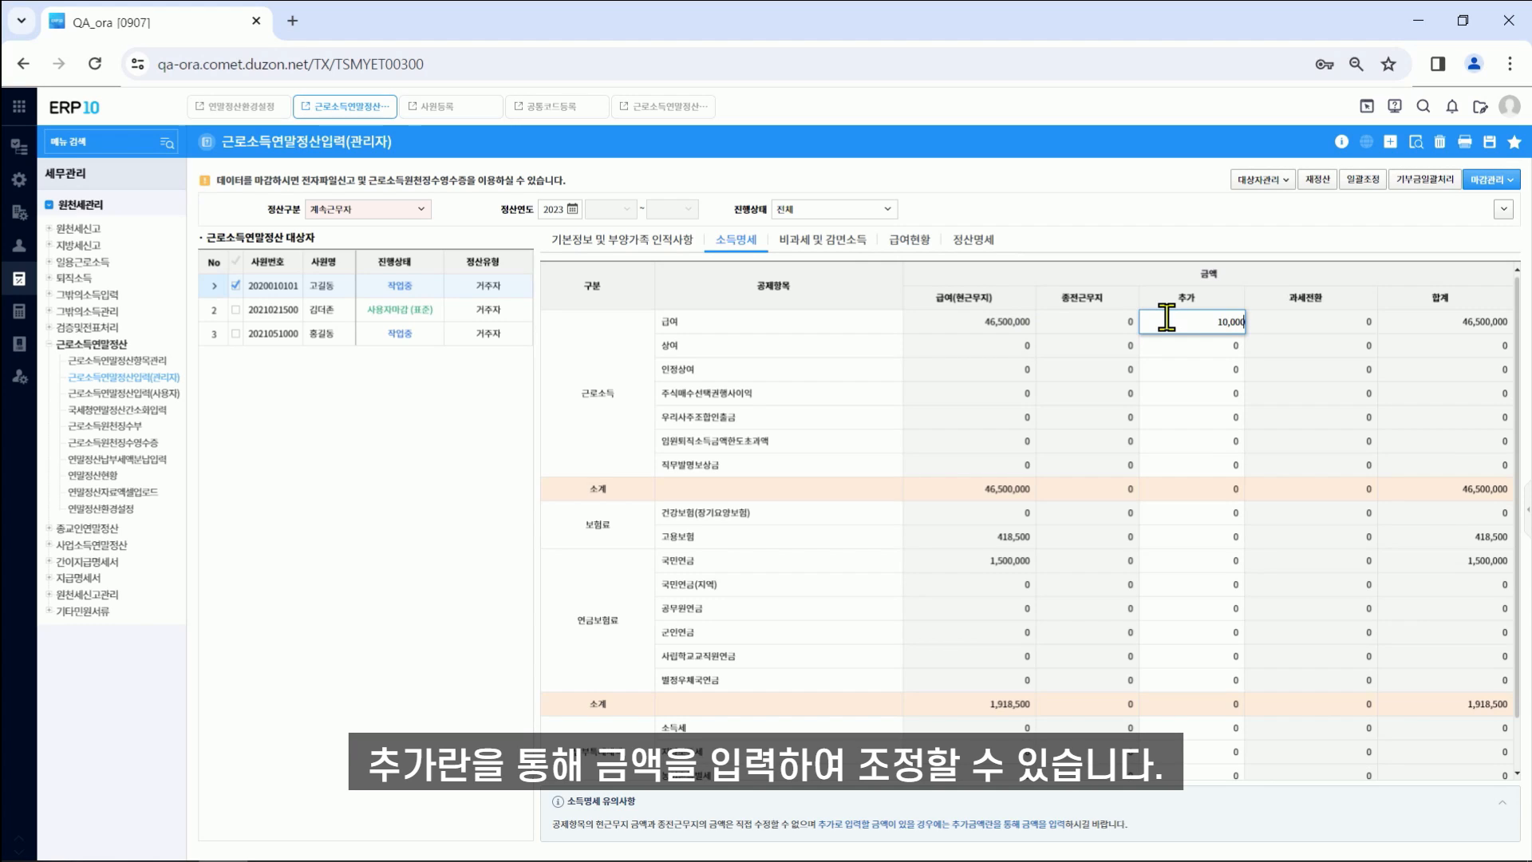
pyautogui.press('Return')
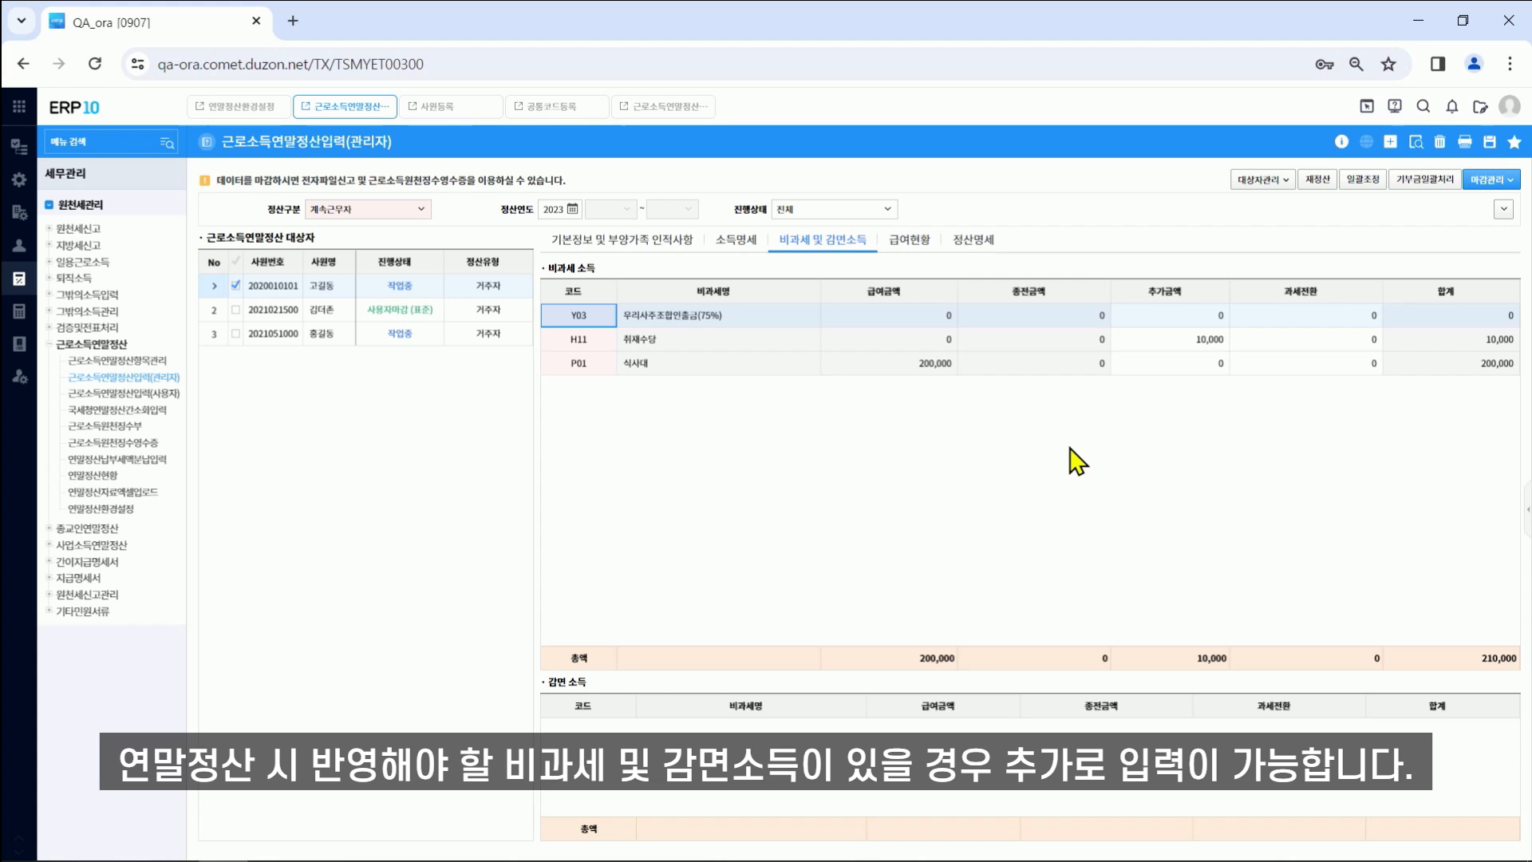
# Step: Add an H10 연구보조비 non-taxable row with a 30,000 additional amount and save it
pyautogui.click(1390, 143)
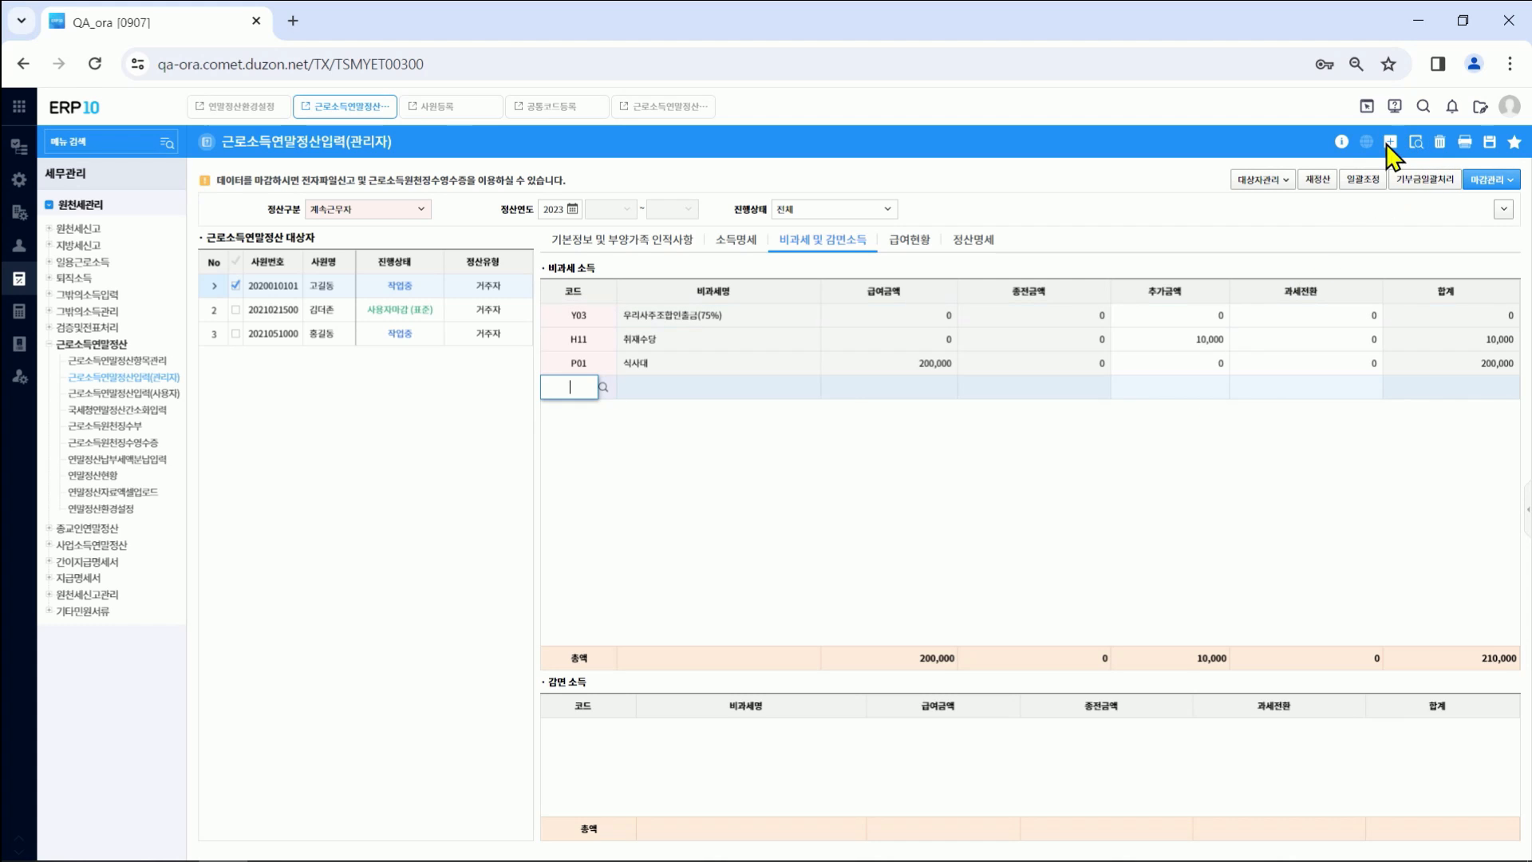
pyautogui.doubleClick(600, 387)
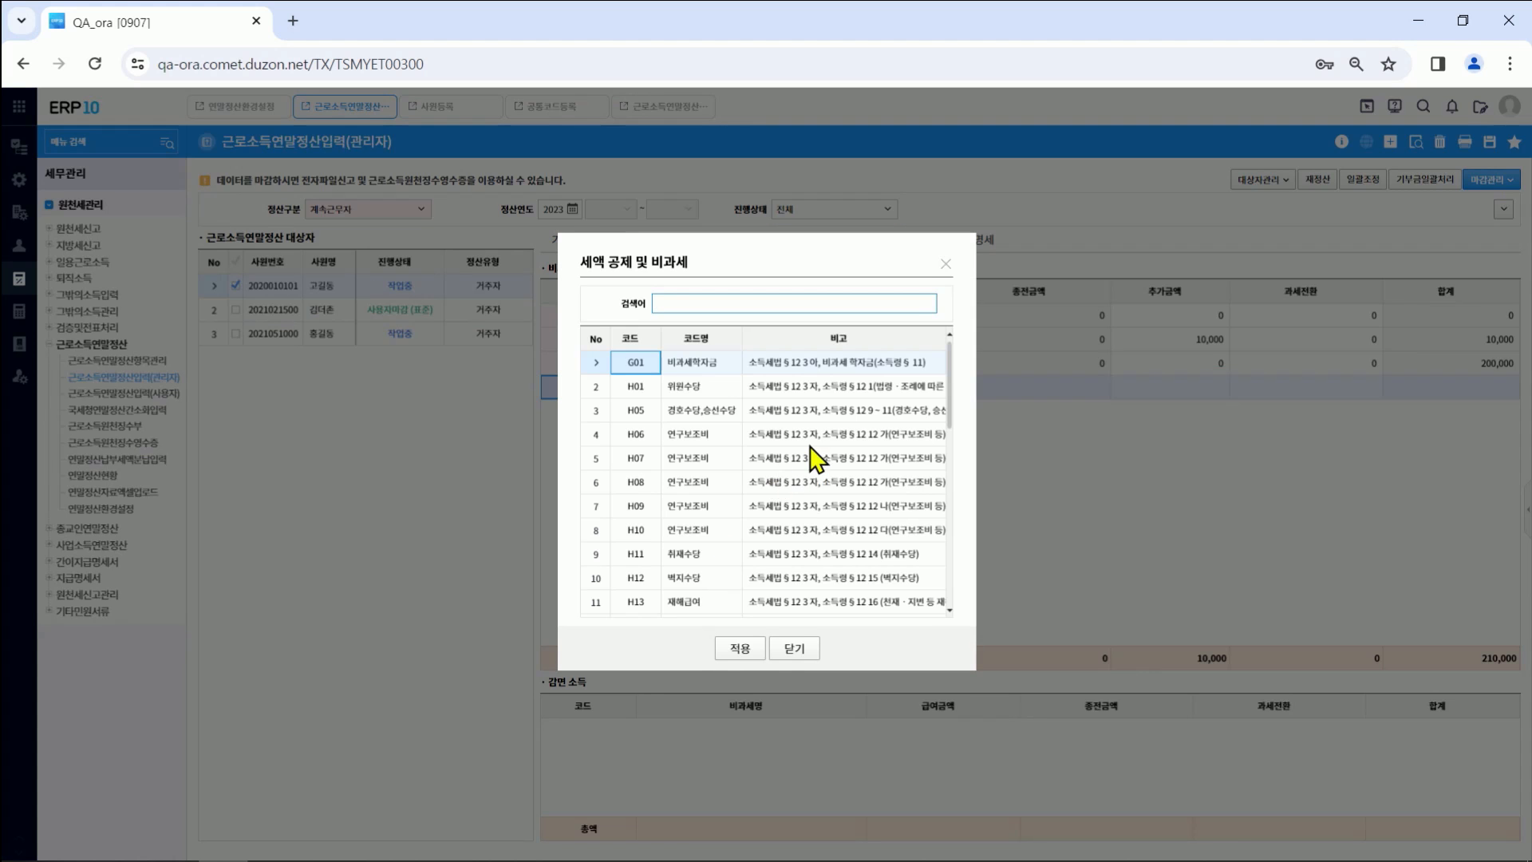
pyautogui.click(700, 530)
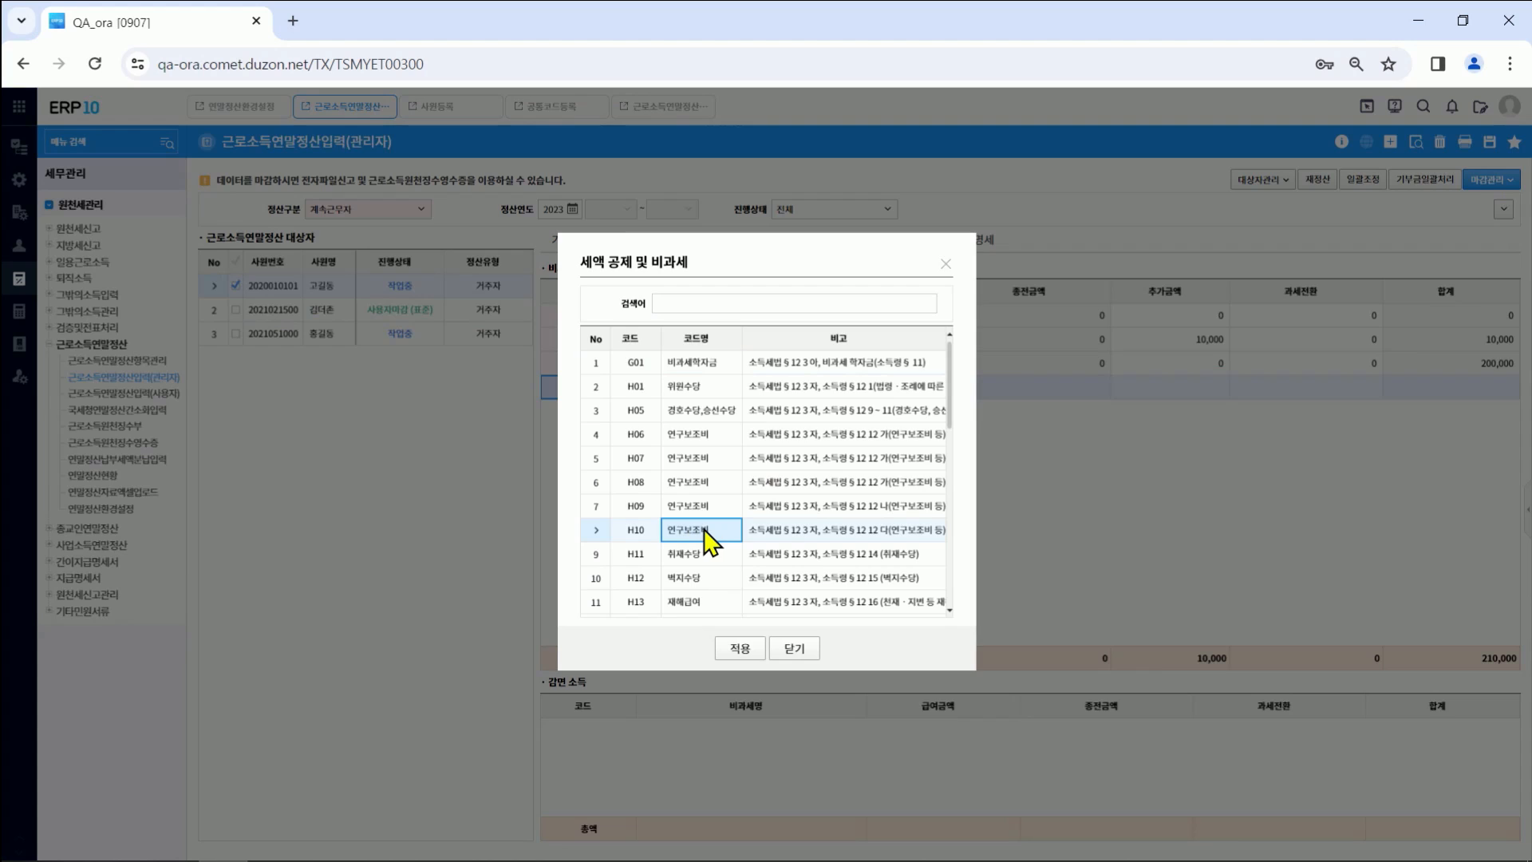
pyautogui.doubleClick(703, 532)
pyautogui.click(948, 388)
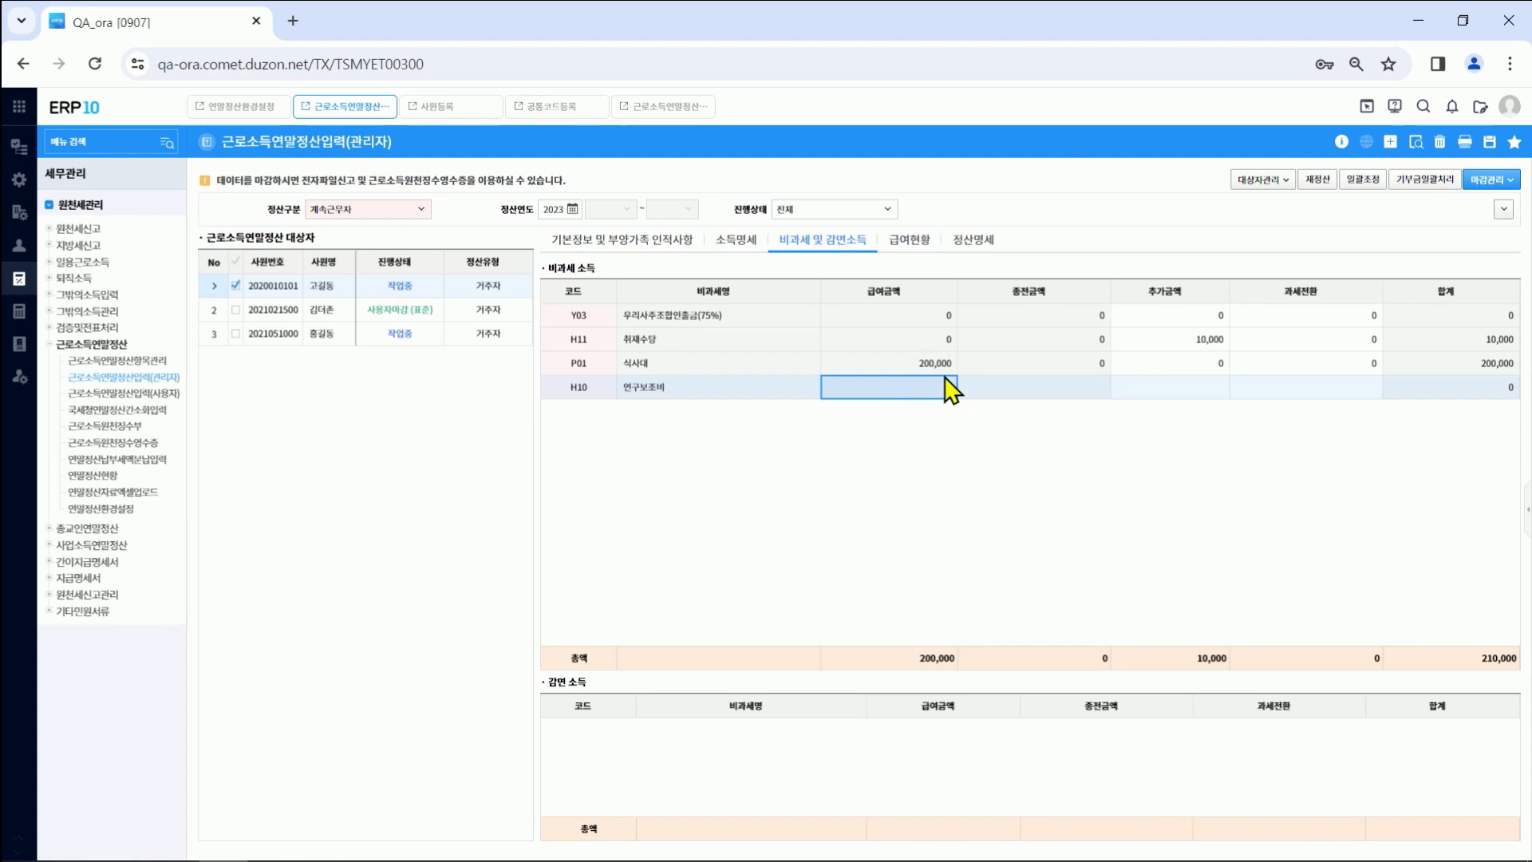
pyautogui.click(1153, 387)
pyautogui.click(1152, 382)
pyautogui.write('300000')
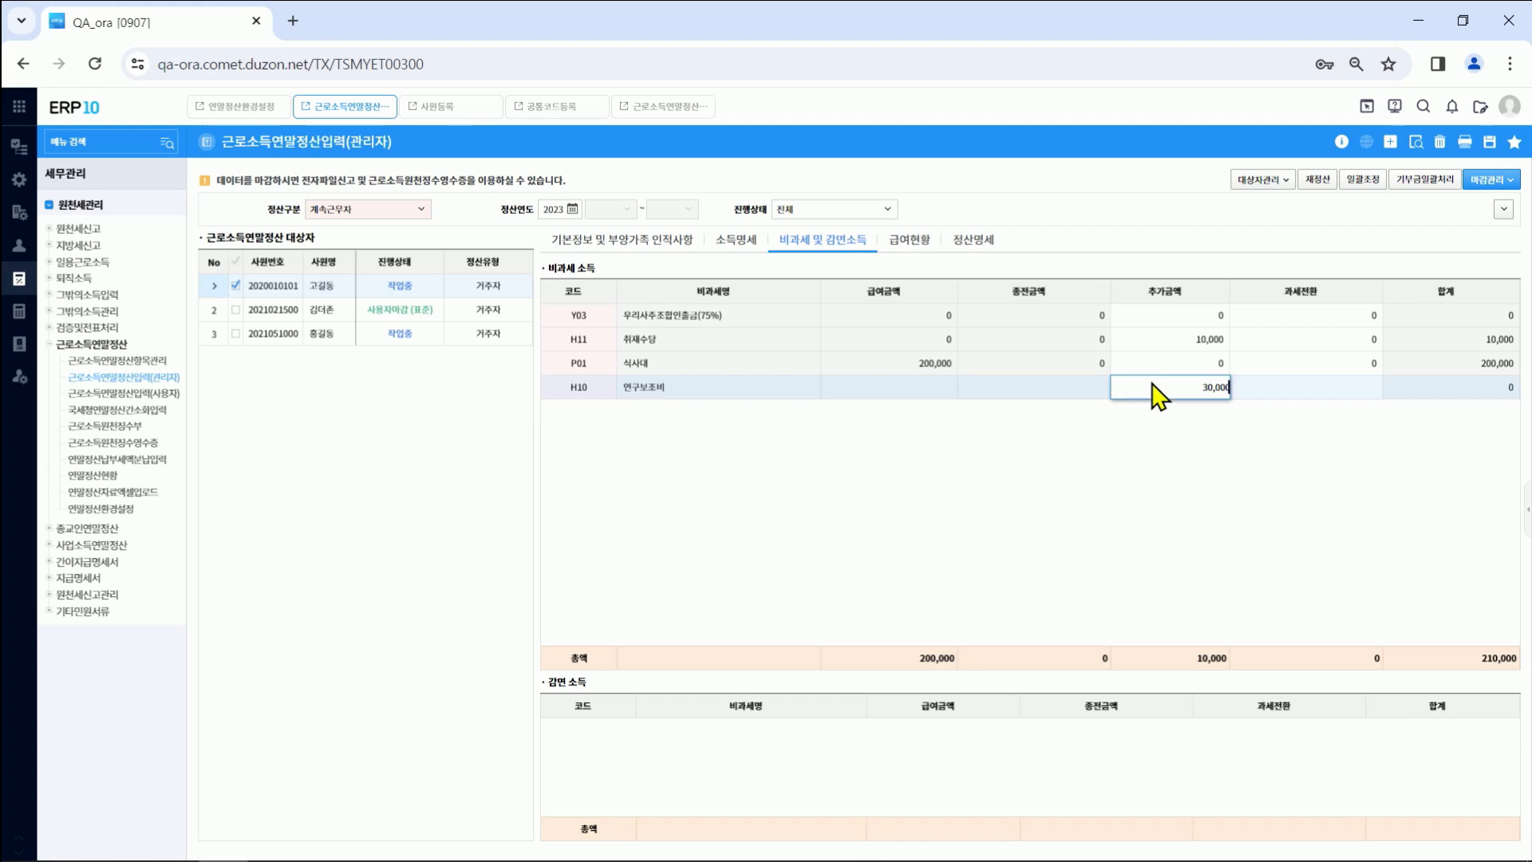
pyautogui.press('Return')
pyautogui.click(1493, 148)
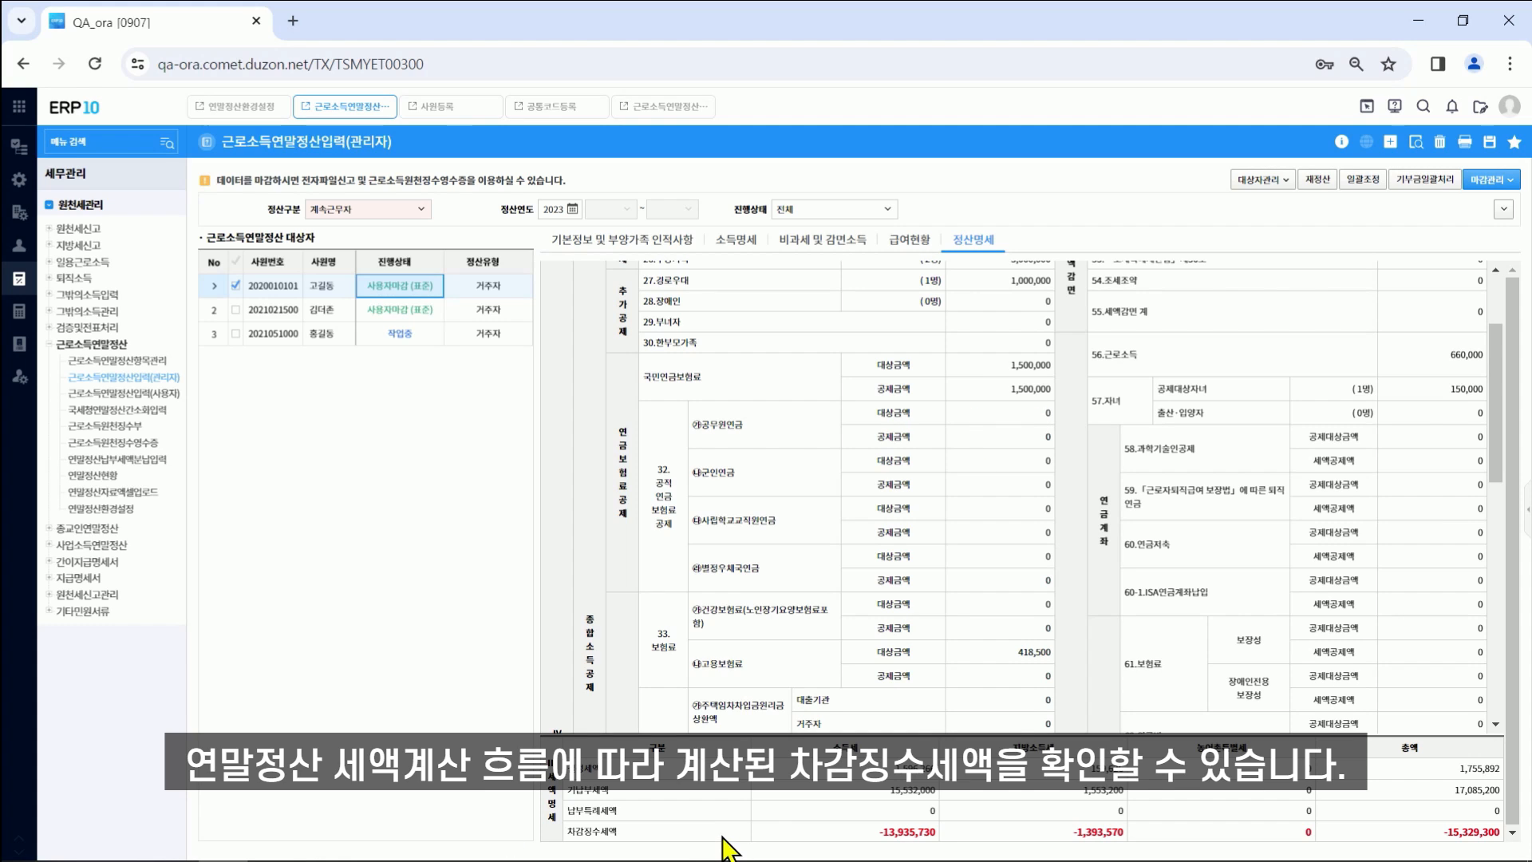
# Step: Open the 마감관리 closing options
pyautogui.click(1489, 180)
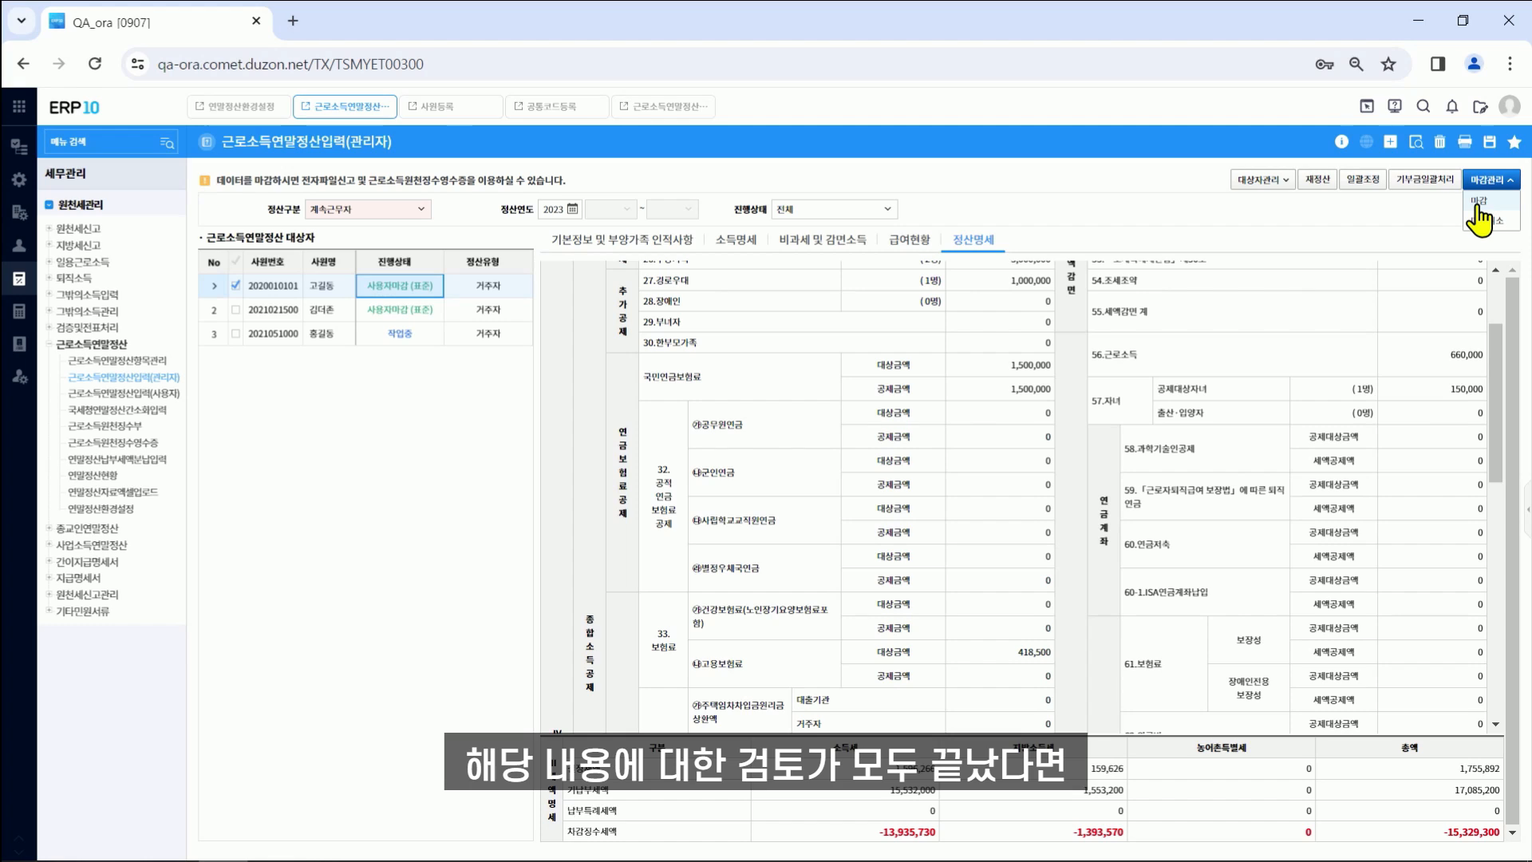